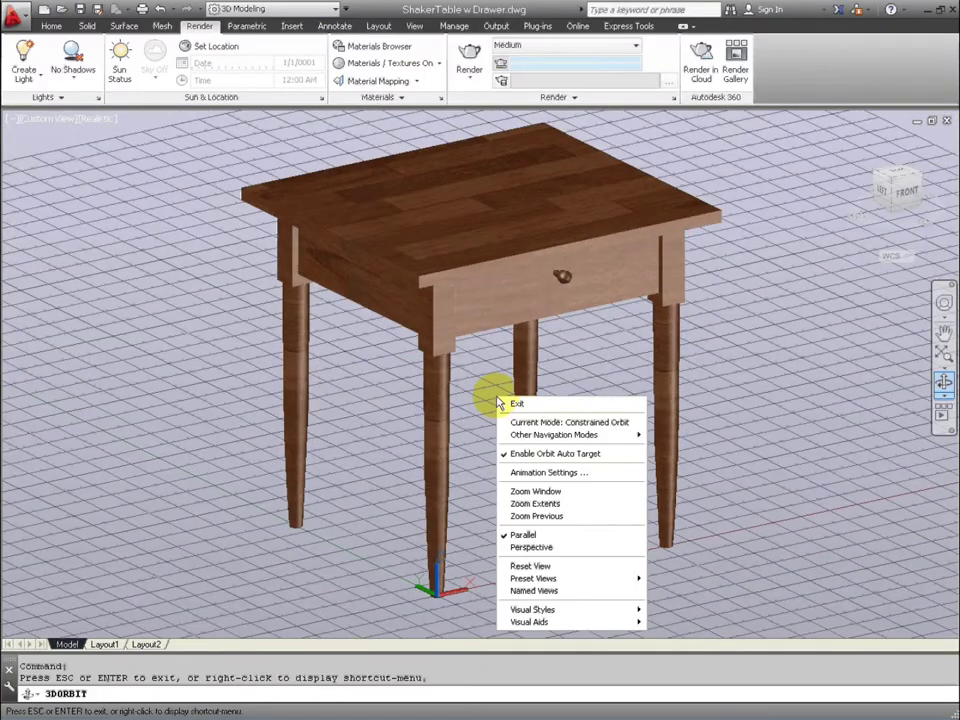
Switch the Shaker table model to perspective and orbit it so the drawer faces forward.
{"action": "left_click", "coordinate": [558, 549]}
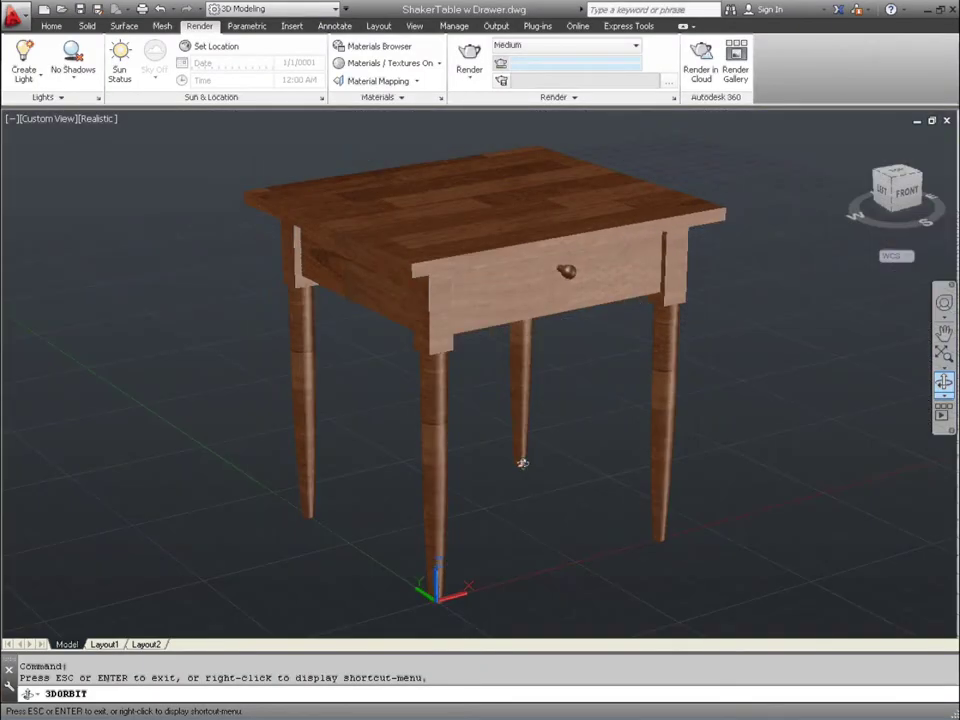
{"action": "left_click_drag", "start_coordinate": [522, 463], "coordinate": [509, 475]}
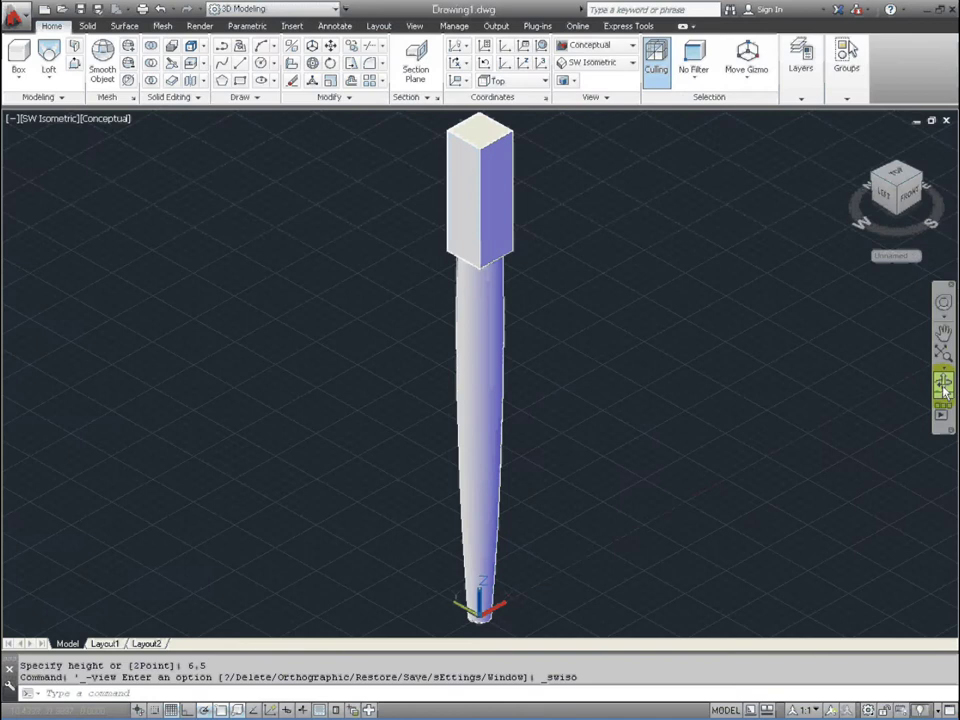
Orbit around the tapered leg with its box block, then exit orbit mode.
{"action": "left_click", "coordinate": [943, 385]}
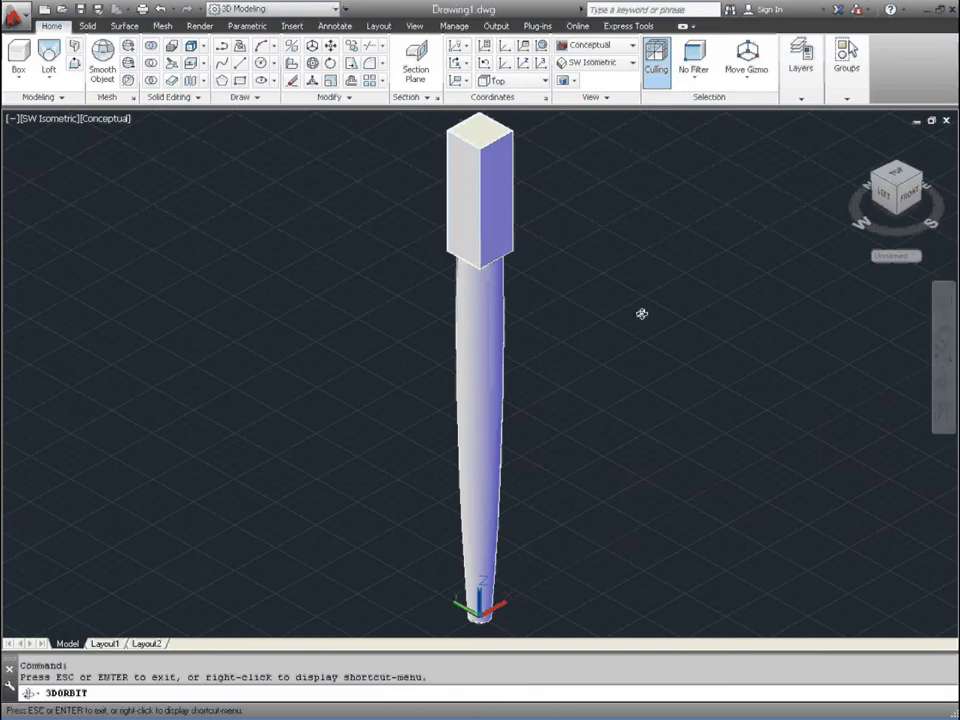
{"action": "left_click_drag", "start_coordinate": [480, 313], "coordinate": [379, 350]}
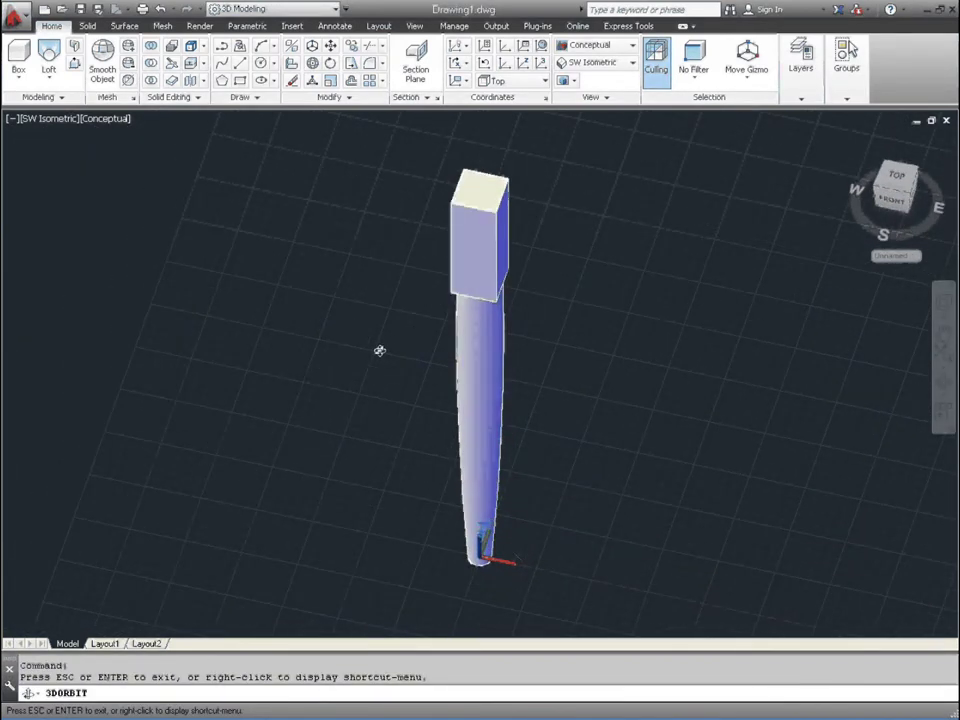
{"action": "right_click", "coordinate": [48, 120]}
{"action": "left_click", "coordinate": [35, 128]}
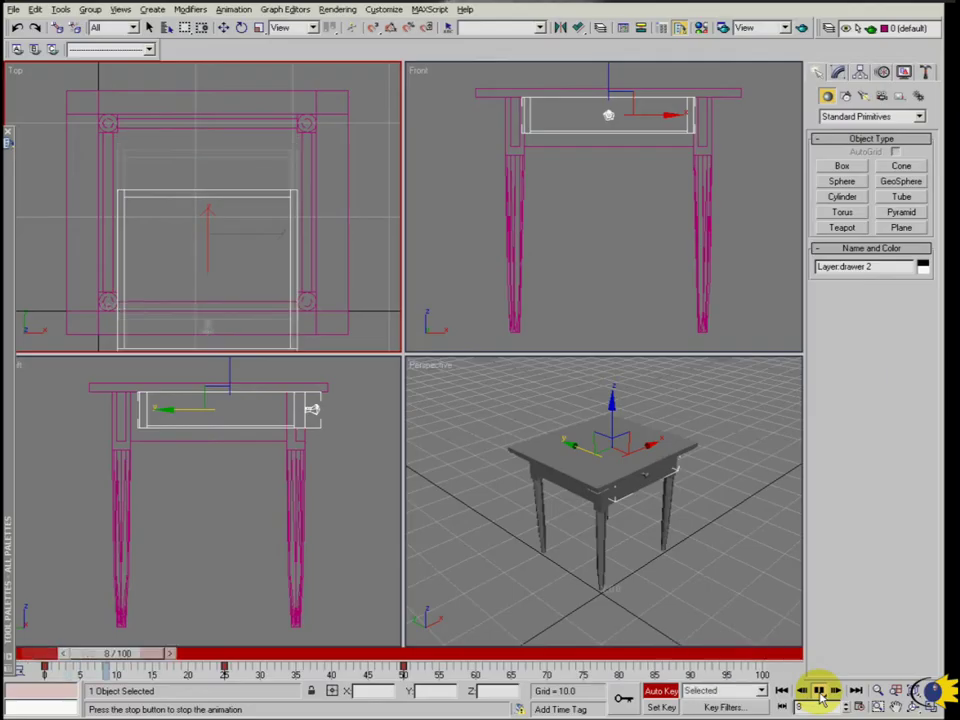
Maximize the Perspective viewport with Alt+W and replay the drawer animation.
{"action": "right_click", "coordinate": [729, 619]}
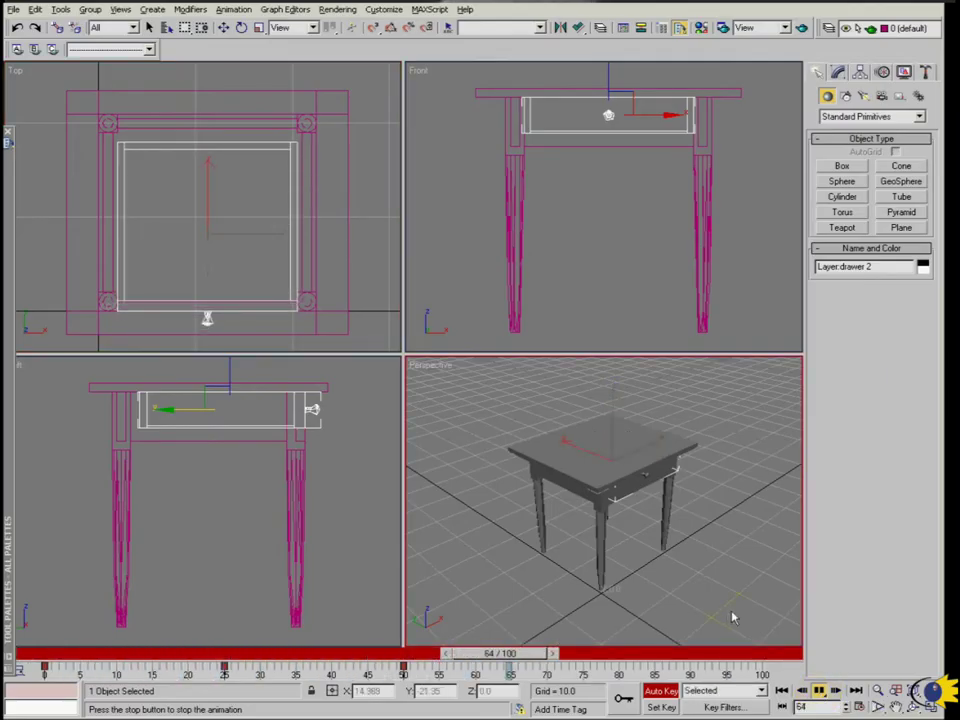
{"action": "key", "text": "alt+w"}
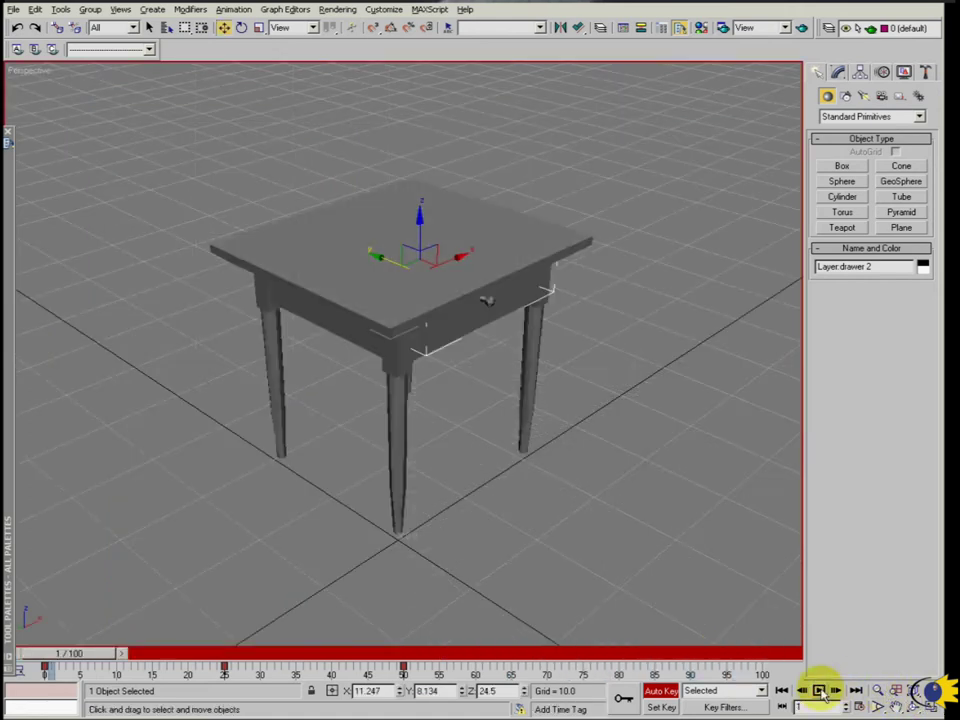
{"action": "left_click", "coordinate": [820, 690]}
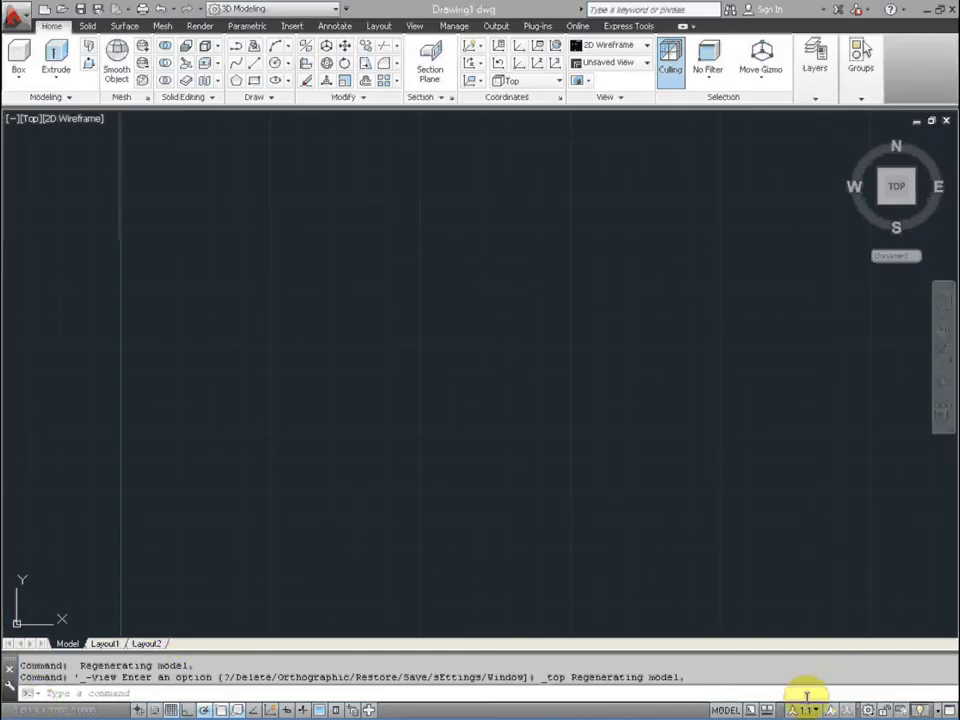
{"action": "left_click", "coordinate": [870, 711]}
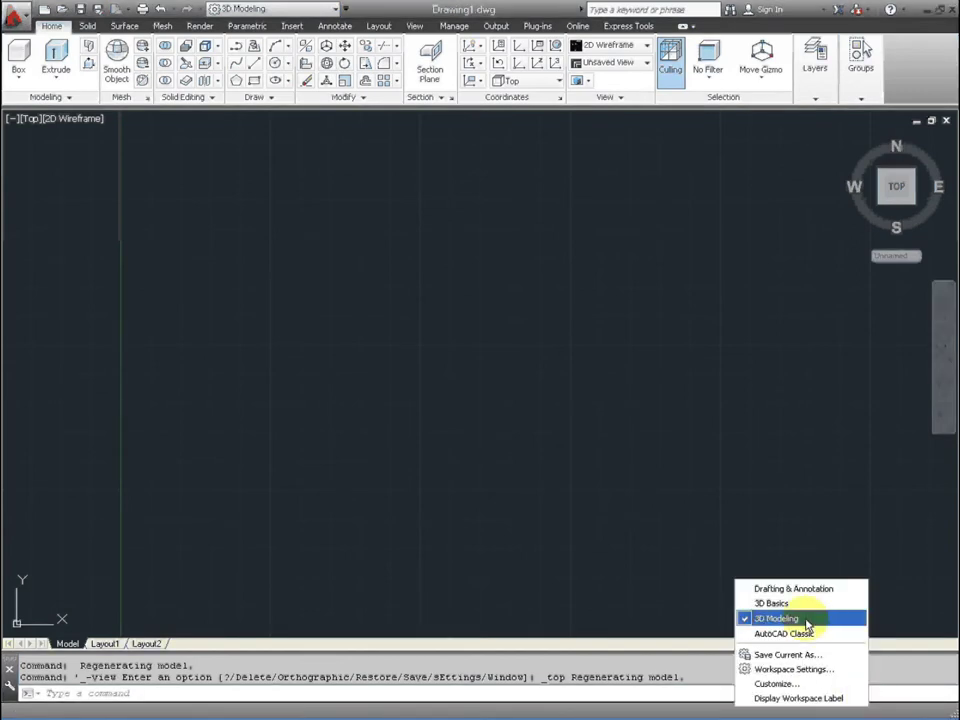
{"action": "left_click", "coordinate": [681, 650]}
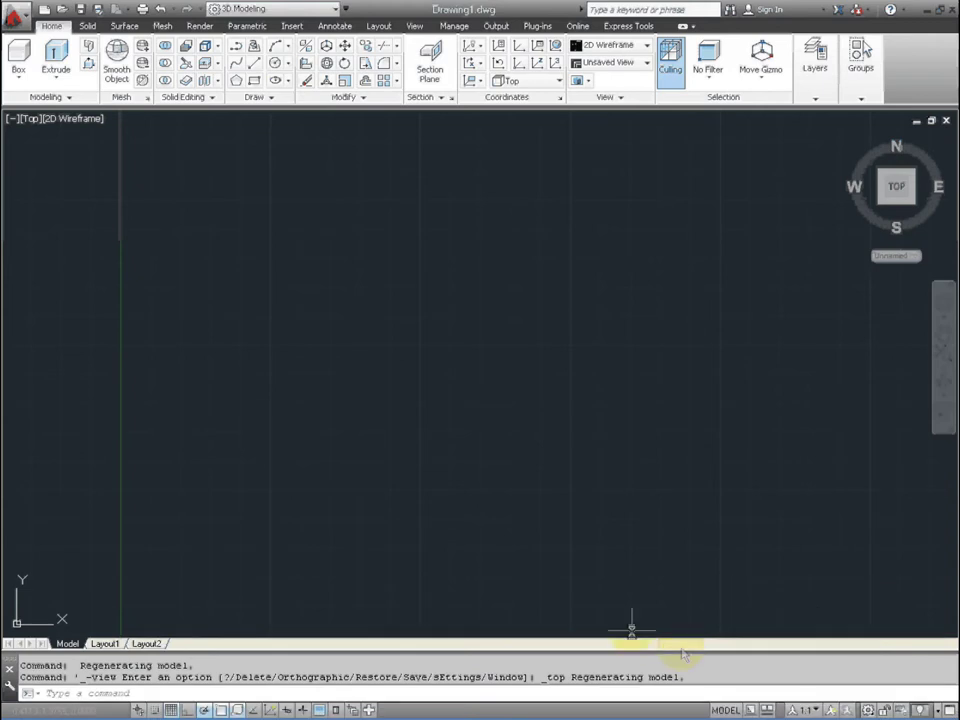
{"action": "left_click", "coordinate": [277, 64]}
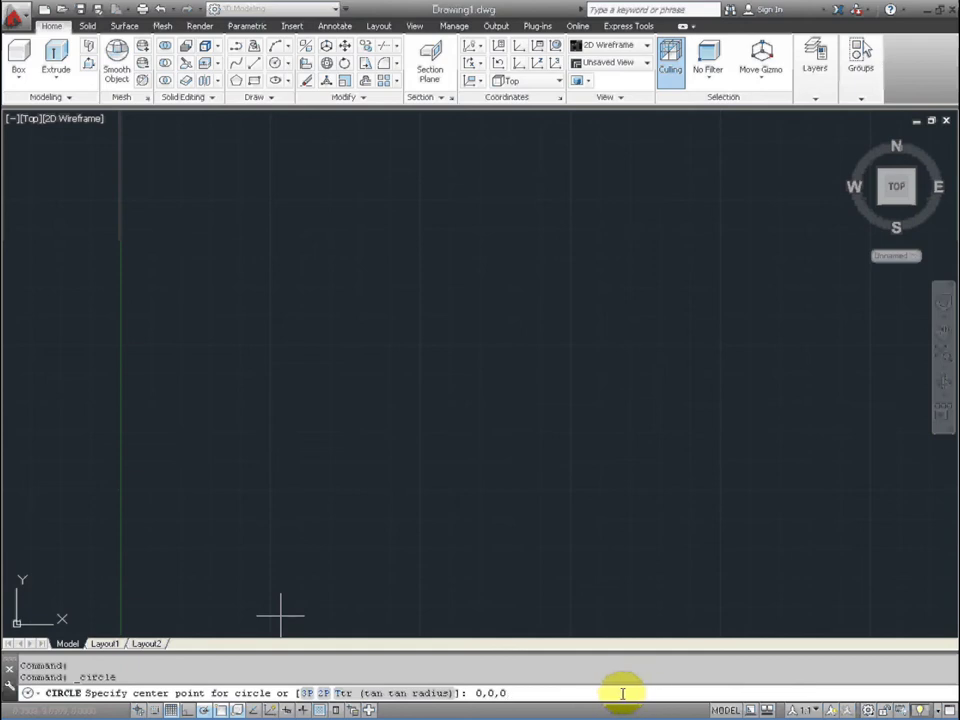
Draw a circle centred at 0,0,0 with radius 0.5.
{"action": "key", "text": "Return"}
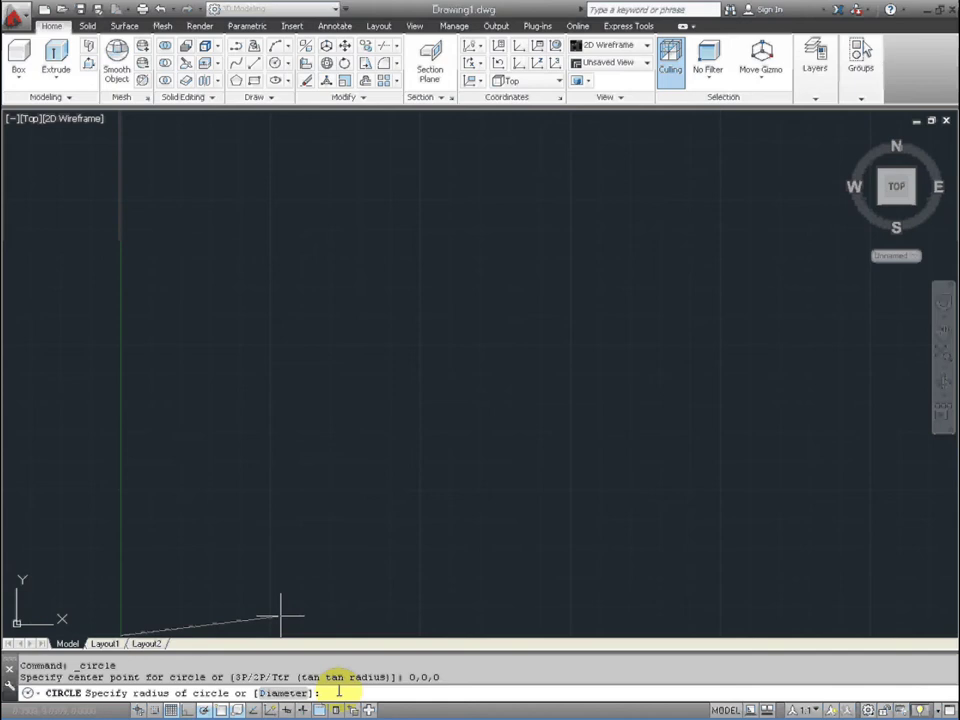
{"action": "type", "text": "."}
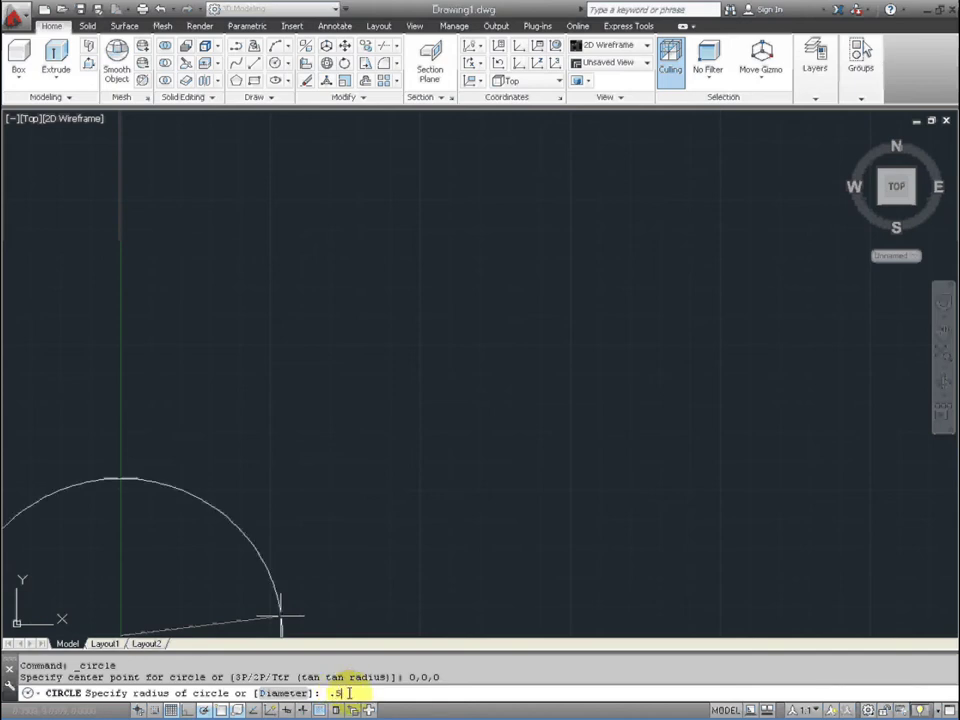
{"action": "type", "text": "5"}
{"action": "key", "text": "Return"}
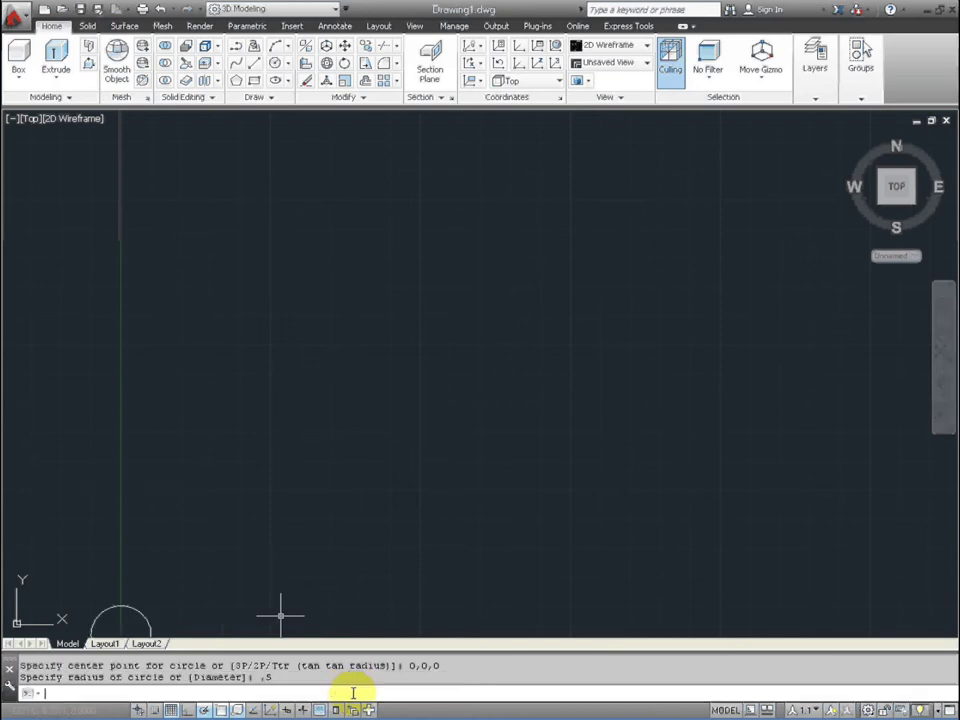
{"action": "left_click", "coordinate": [34, 124]}
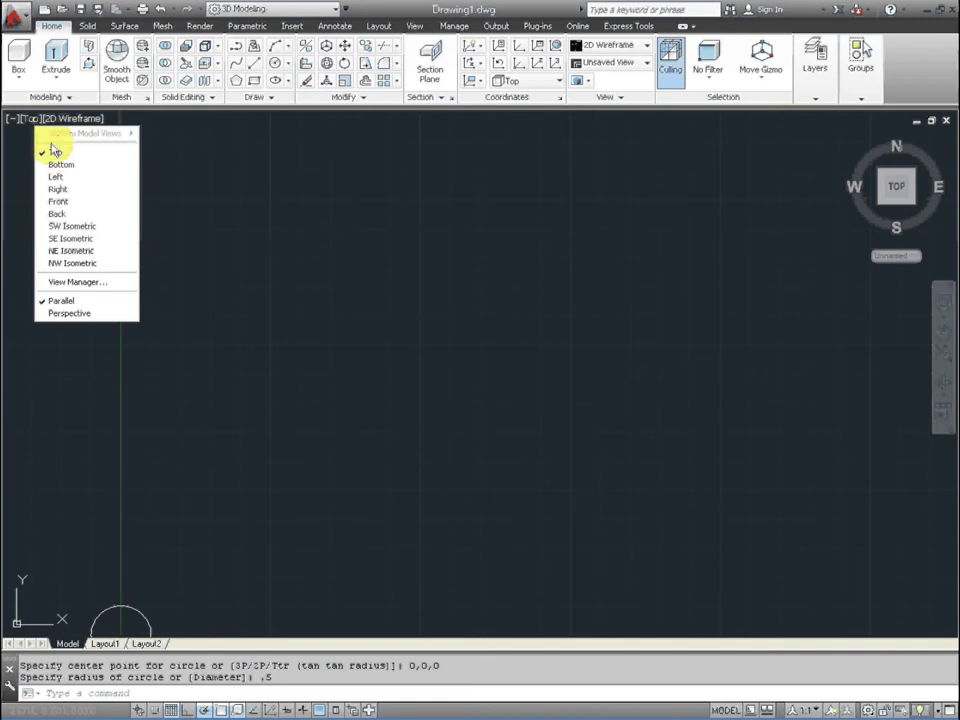
Show the circle in Top view and add a trial R0.500 radius dimension.
{"action": "left_click", "coordinate": [416, 28]}
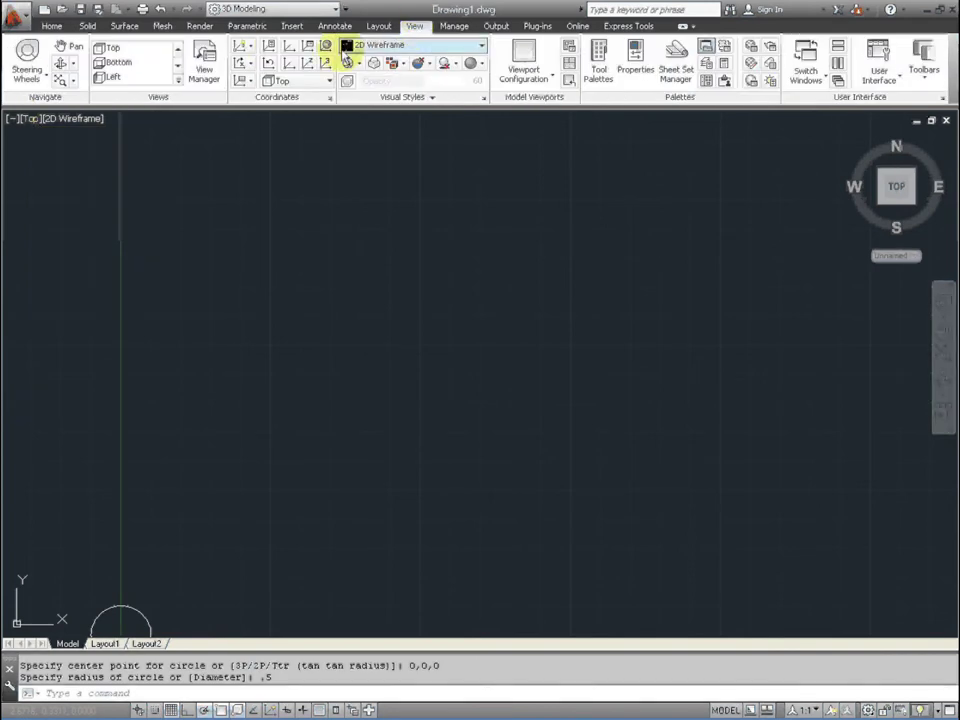
{"action": "left_click", "coordinate": [113, 47]}
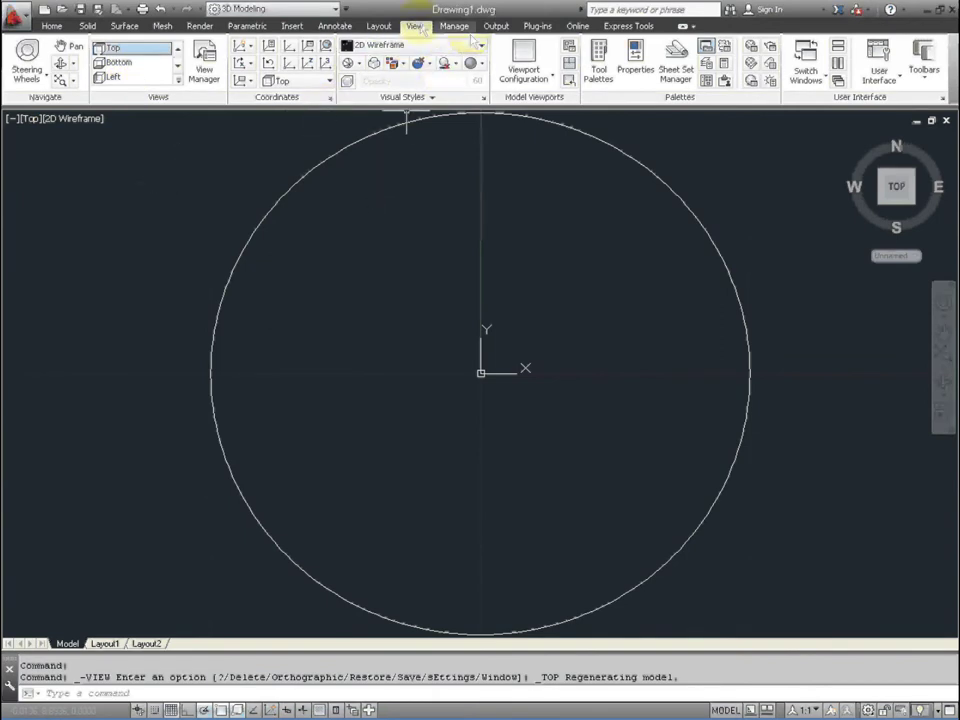
{"action": "left_click", "coordinate": [335, 27]}
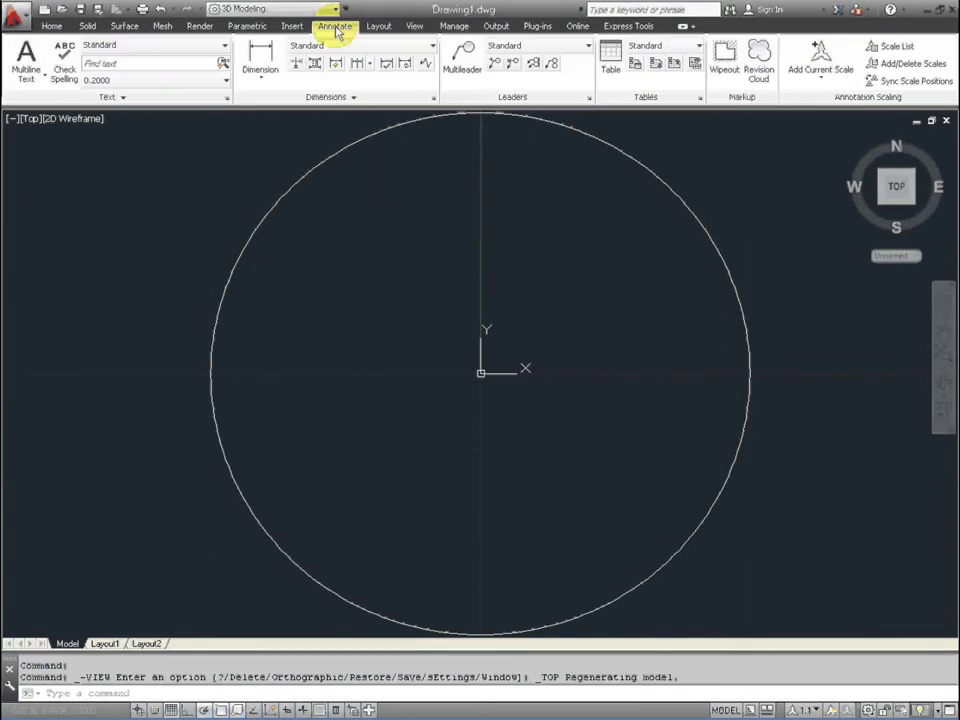
{"action": "left_click", "coordinate": [262, 78]}
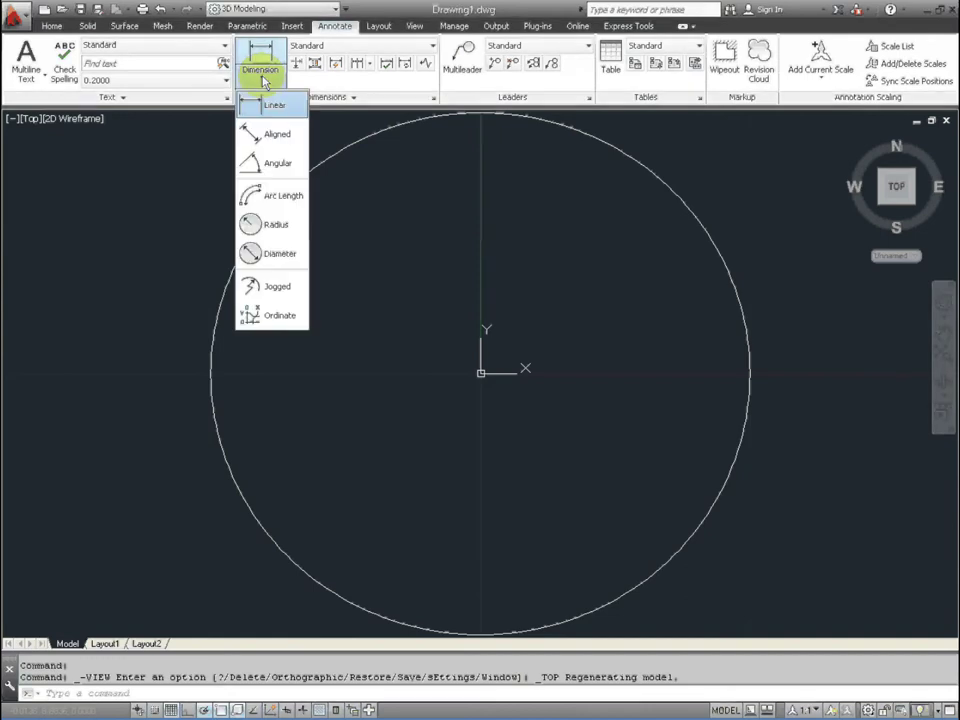
{"action": "left_click", "coordinate": [270, 224]}
{"action": "left_click", "coordinate": [271, 210]}
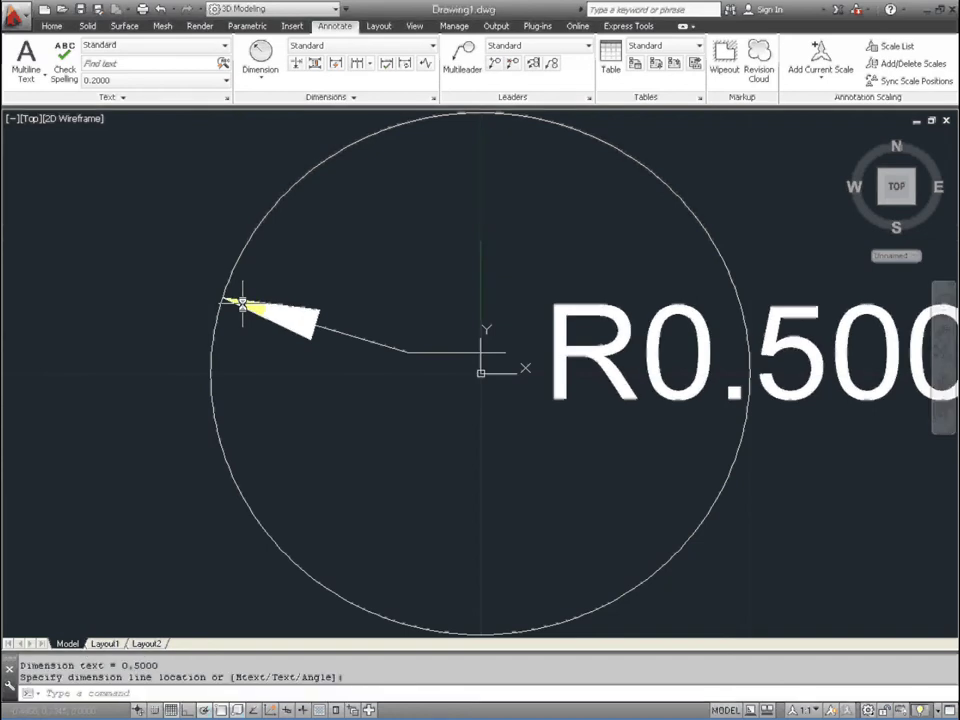
{"action": "left_click", "coordinate": [262, 307]}
Select the R0.500 radius dimension and erase it.
{"action": "left_click", "coordinate": [270, 308]}
{"action": "left_click", "coordinate": [251, 300]}
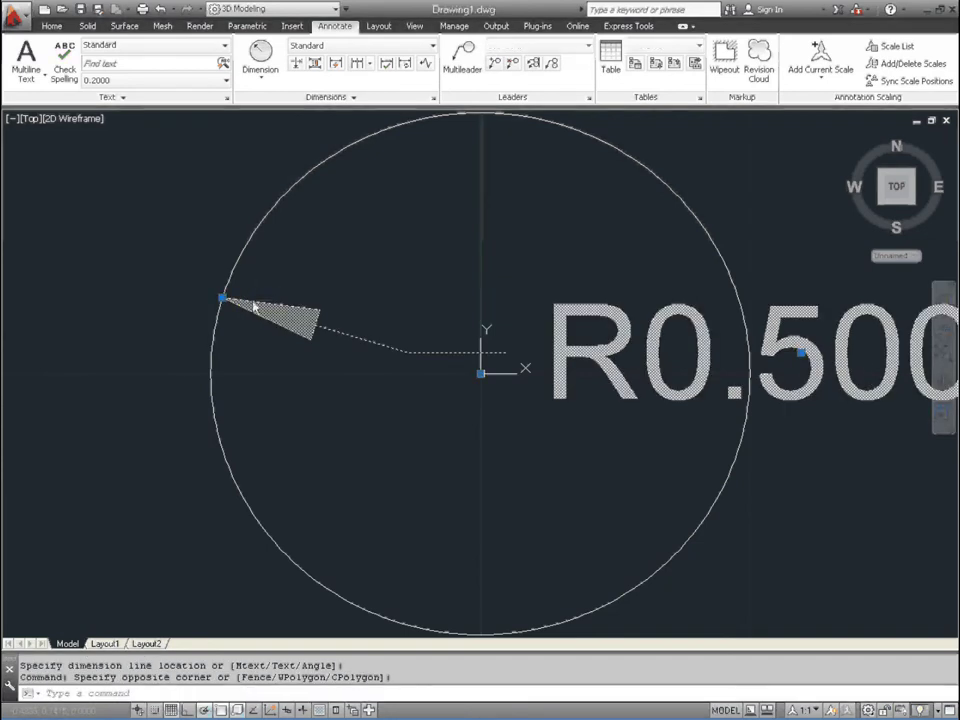
{"action": "right_click", "coordinate": [251, 300]}
{"action": "left_click", "coordinate": [343, 452]}
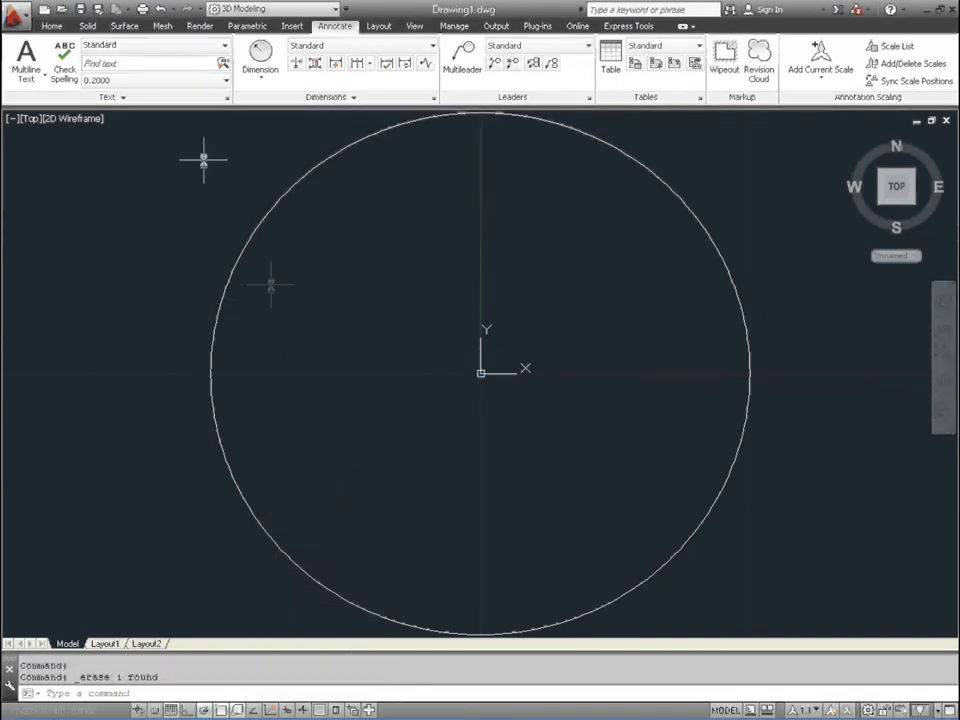
{"action": "left_click", "coordinate": [414, 26]}
Switch the drawing to the SW Isometric view.
{"action": "left_click", "coordinate": [178, 63]}
{"action": "left_click", "coordinate": [178, 63]}
{"action": "left_click", "coordinate": [148, 55]}
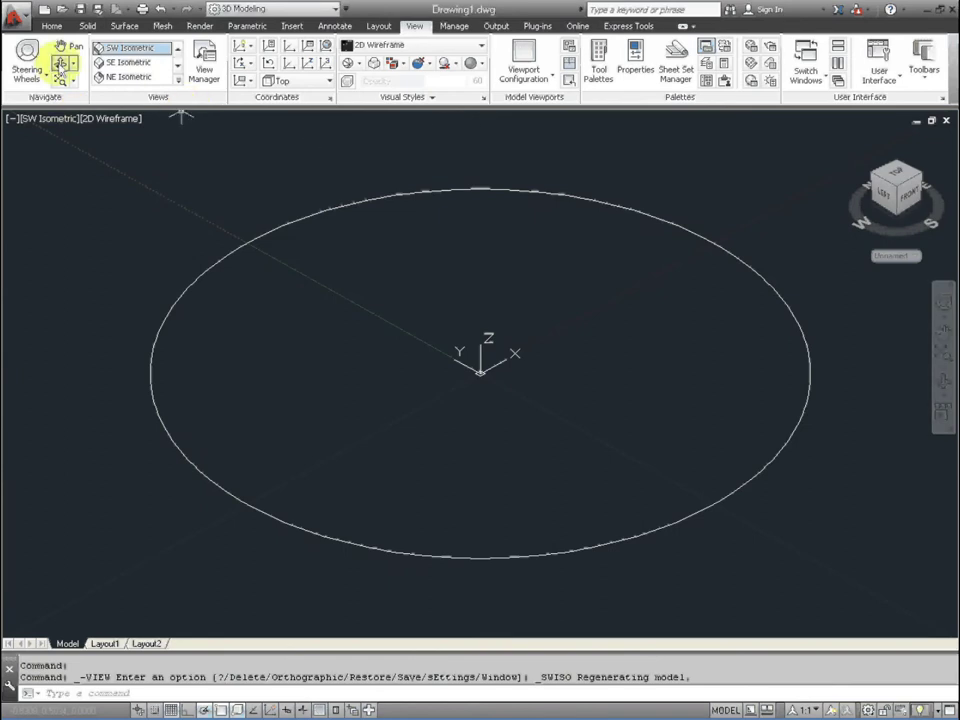
Draw a second circle of radius 0.875 centred at 0,0,8.
{"action": "left_click", "coordinate": [51, 26]}
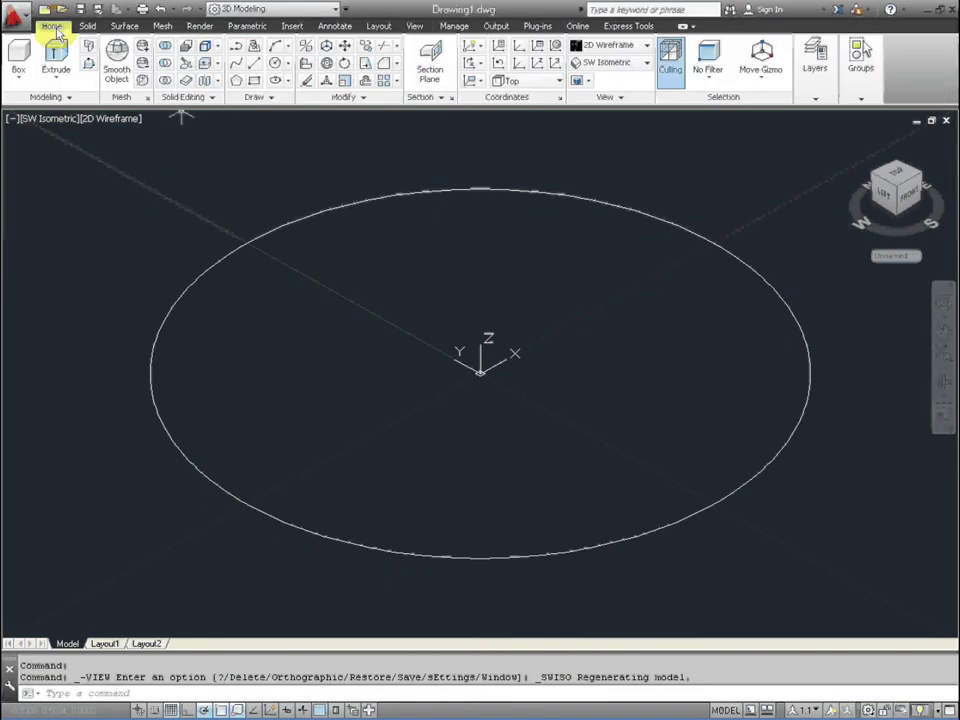
{"action": "left_click", "coordinate": [280, 70]}
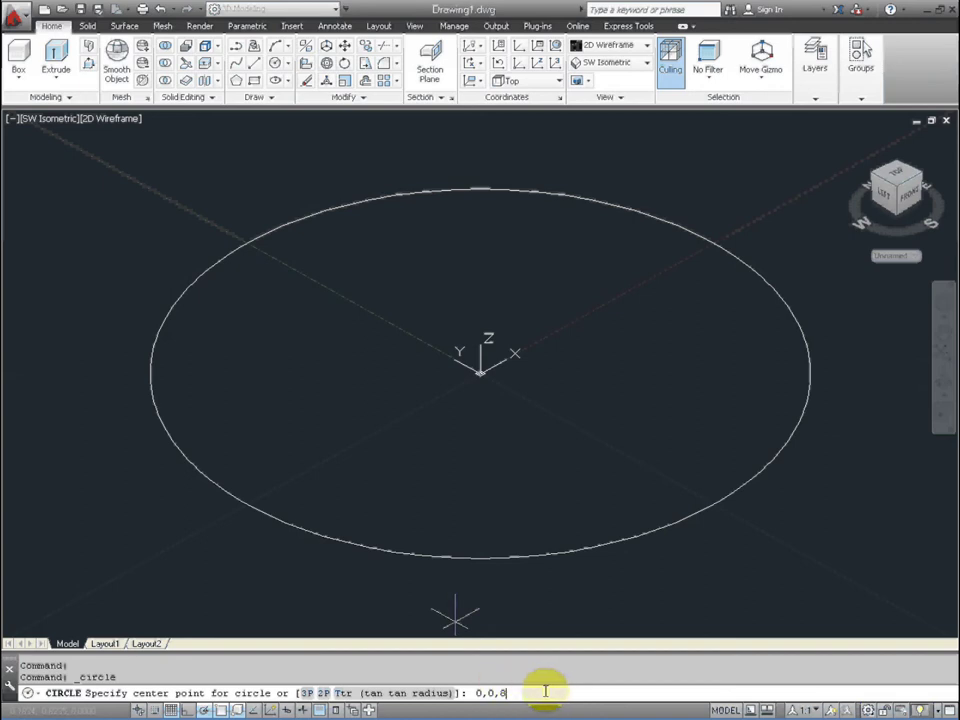
{"action": "key", "text": "Return"}
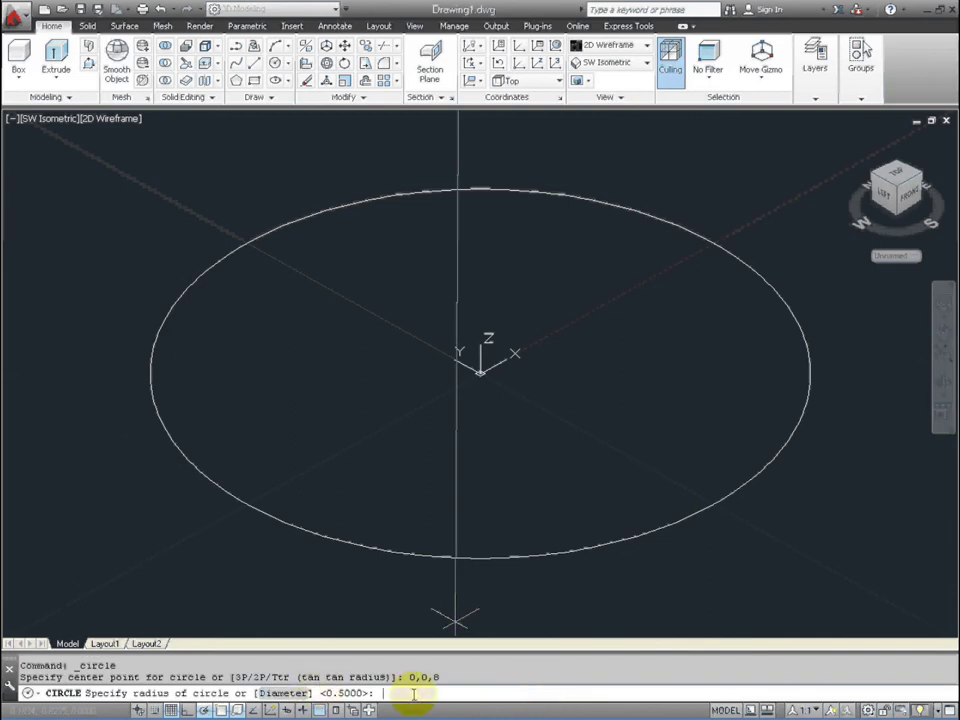
{"action": "type", "text": ".875"}
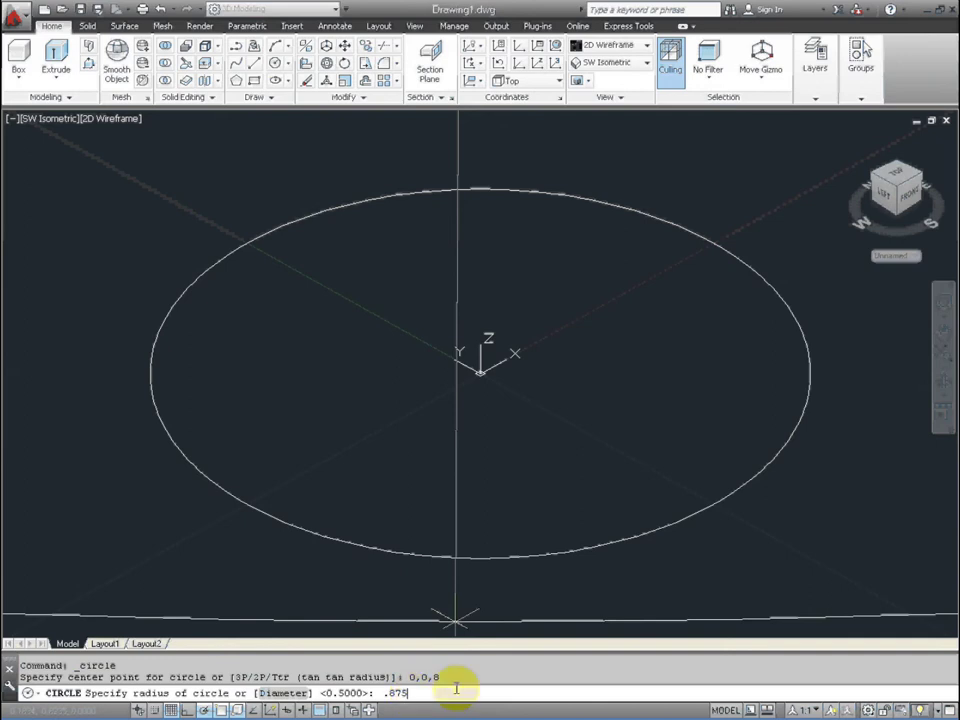
{"action": "key", "text": "Return"}
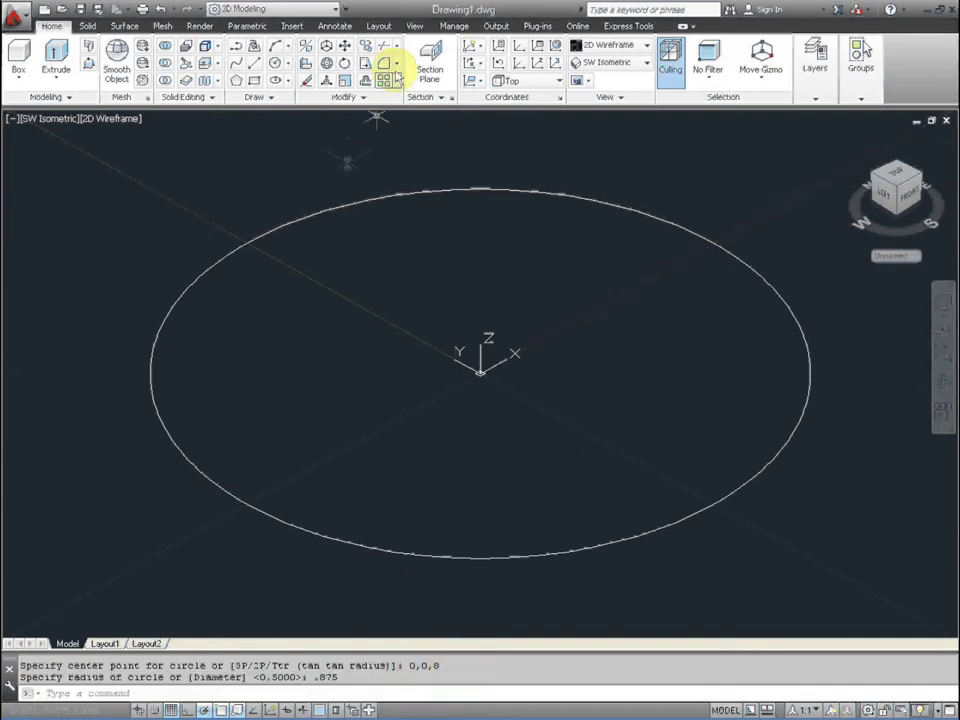
{"action": "left_click", "coordinate": [416, 26]}
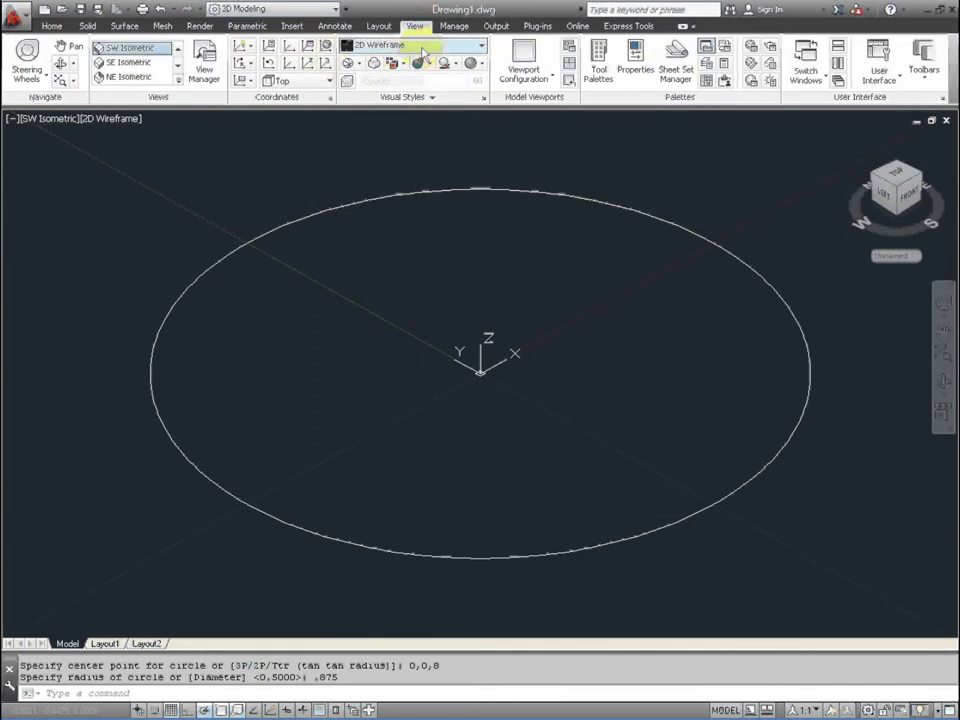
Set the SW Isometric view and orbit briefly around the two circles.
{"action": "left_click", "coordinate": [130, 47]}
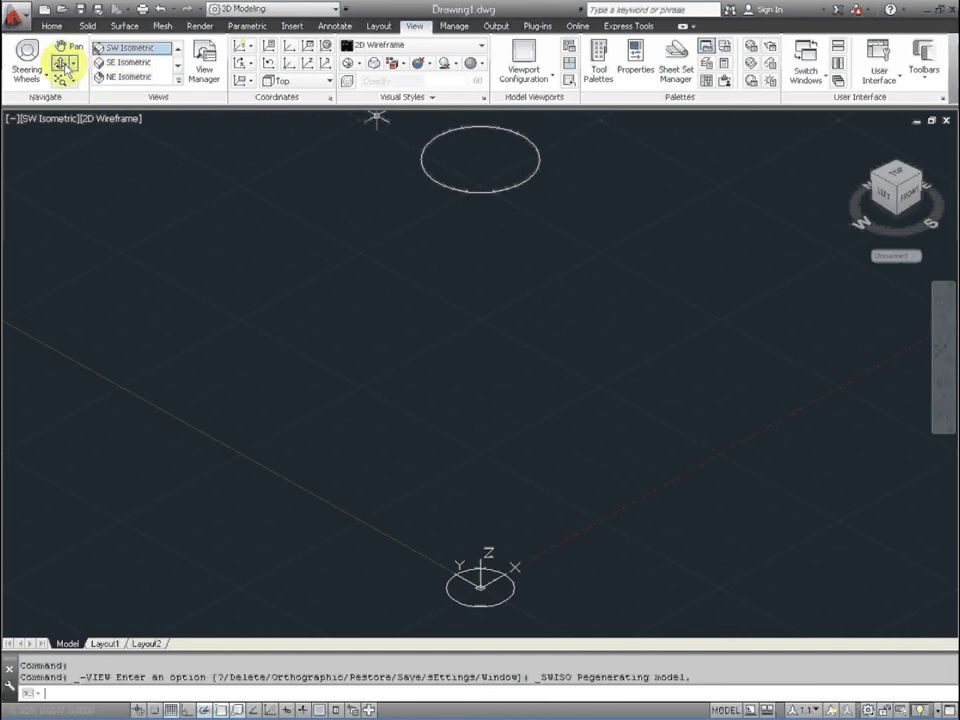
{"action": "left_click", "coordinate": [62, 64]}
{"action": "left_click_drag", "start_coordinate": [522, 290], "coordinate": [782, 345]}
{"action": "key", "text": "Escape"}
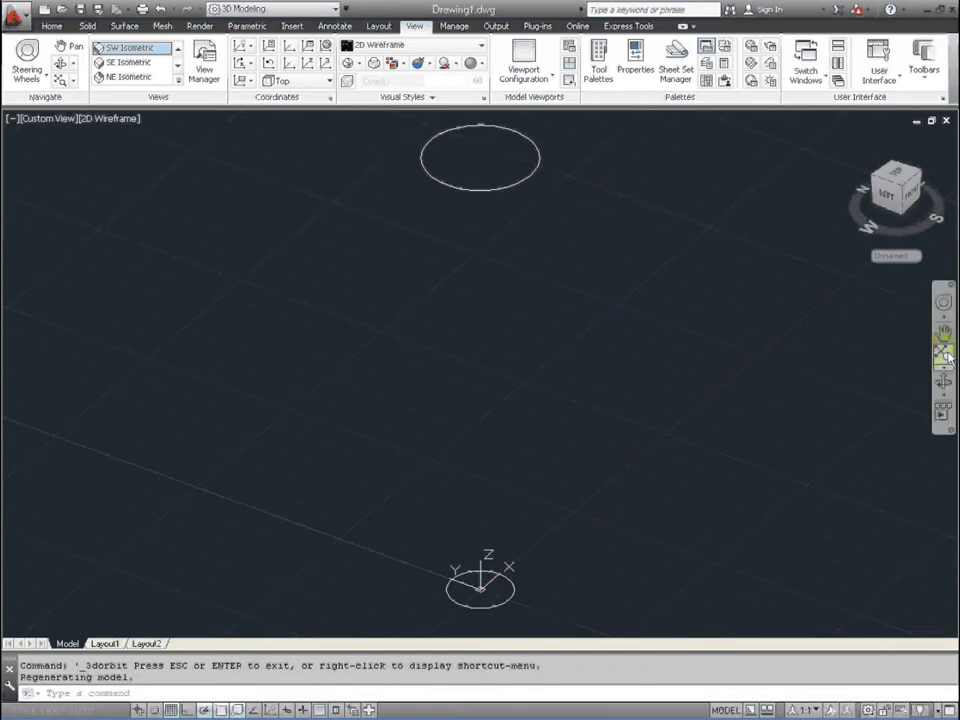
Orbit to look down from above, exit orbit, and return to SW Isometric.
{"action": "left_click", "coordinate": [943, 383]}
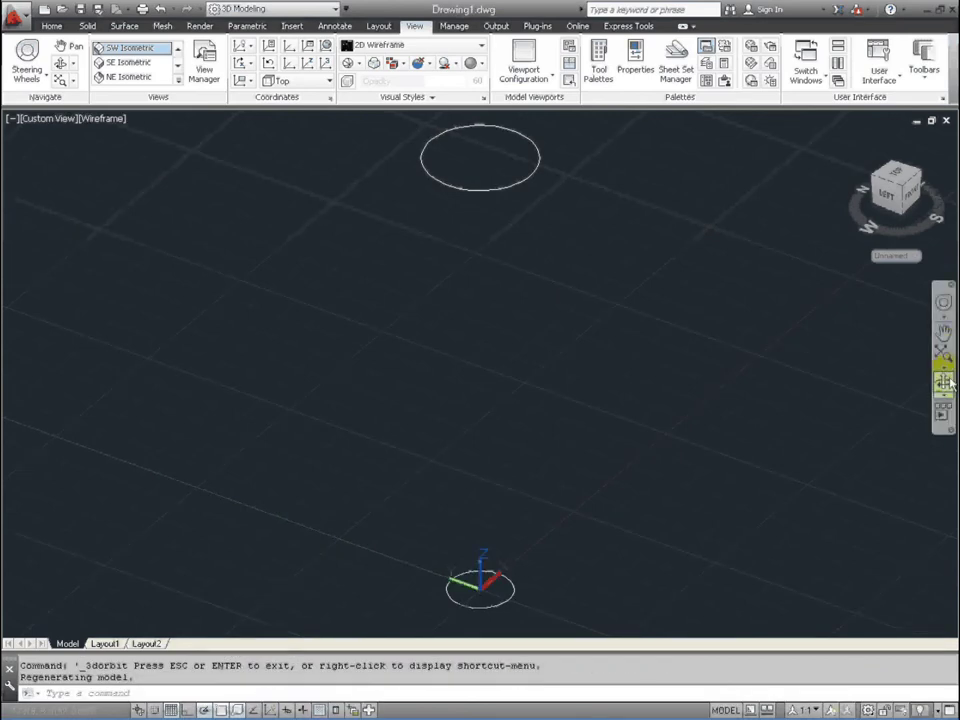
{"action": "left_click_drag", "start_coordinate": [473, 294], "coordinate": [400, 200]}
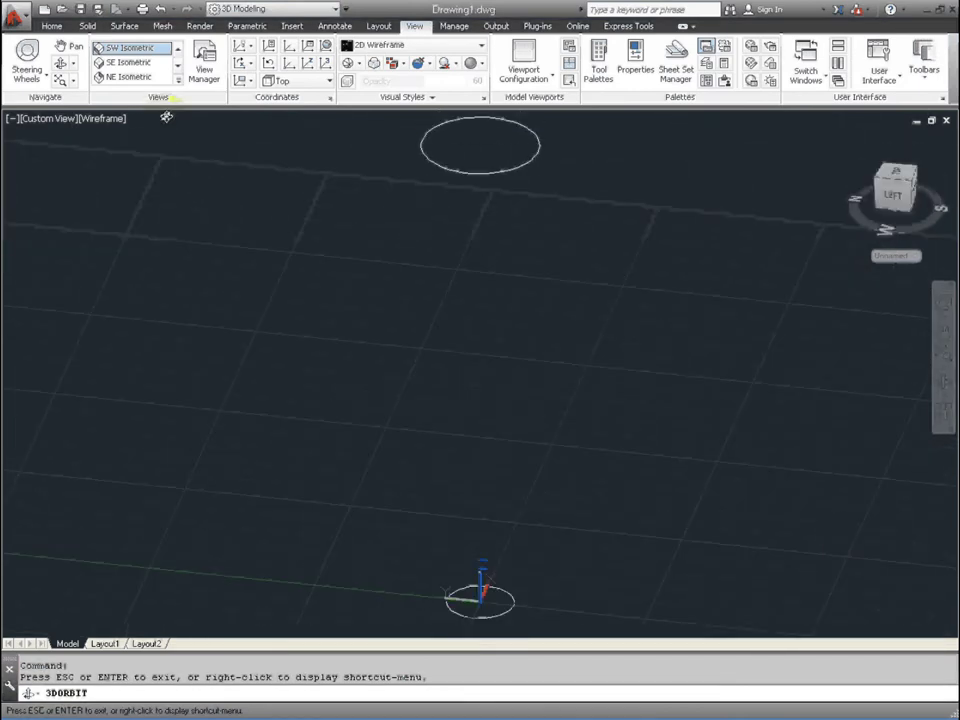
{"action": "right_click", "coordinate": [59, 119]}
{"action": "left_click", "coordinate": [72, 128]}
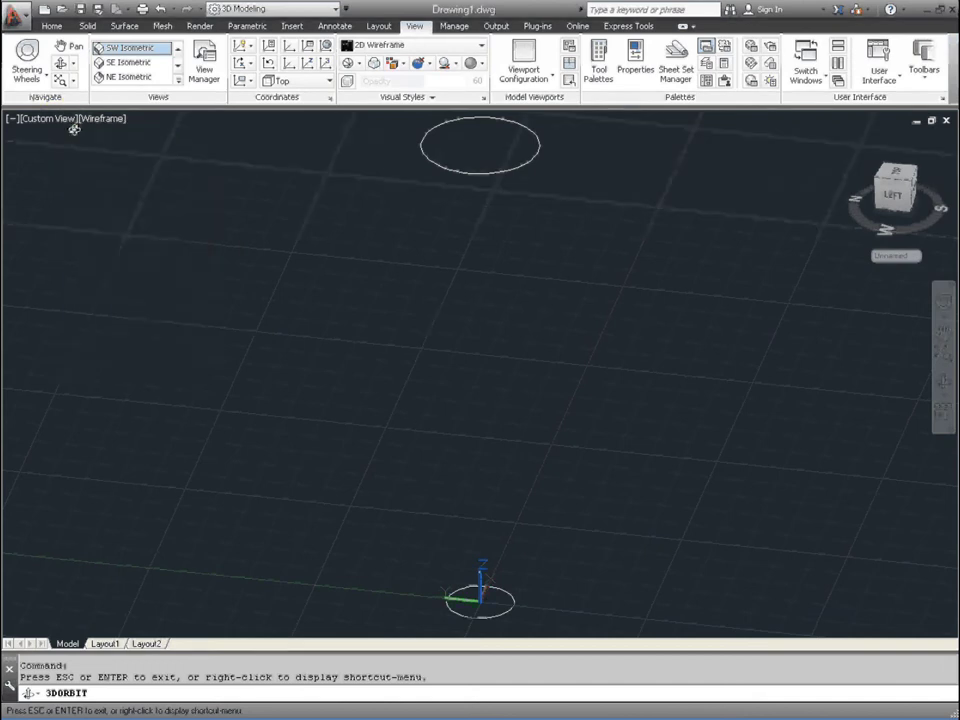
{"action": "right_click", "coordinate": [55, 122]}
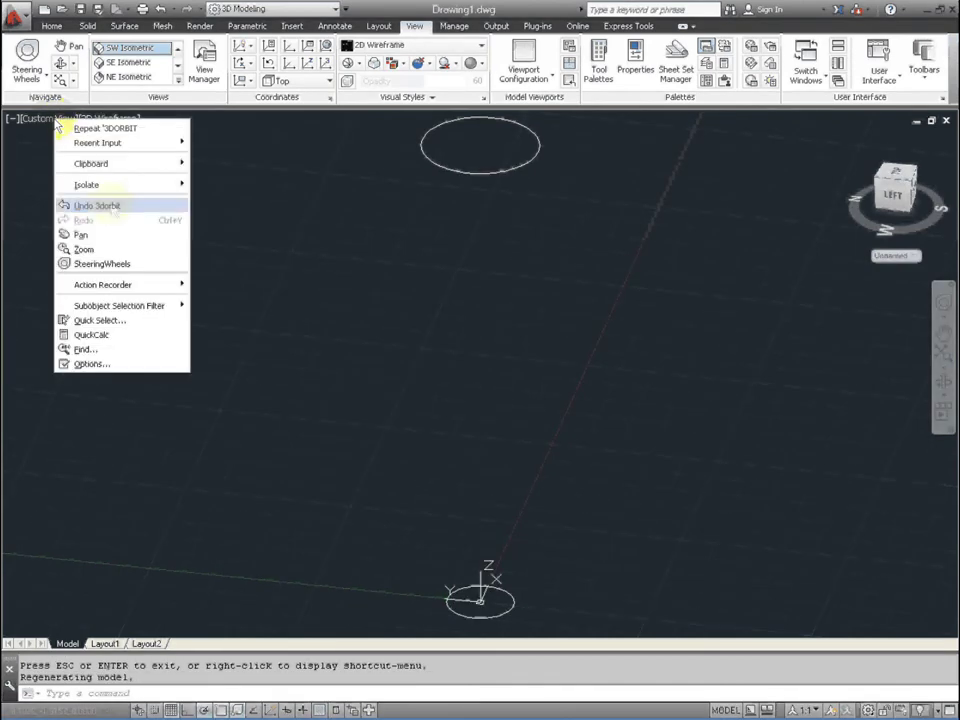
{"action": "left_click", "coordinate": [40, 120]}
{"action": "right_click", "coordinate": [40, 120]}
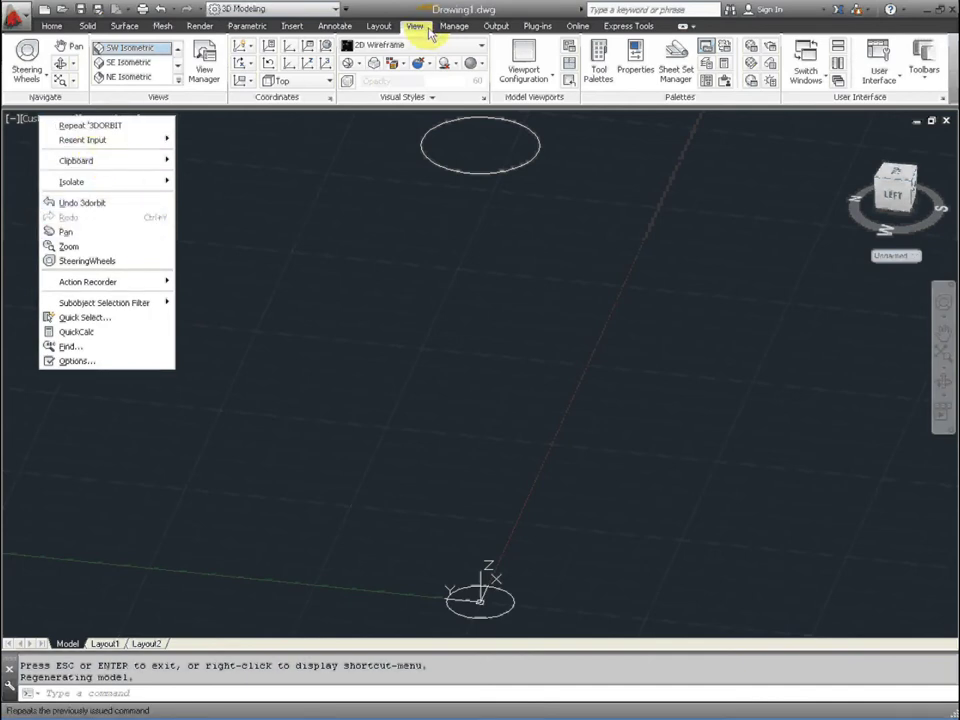
{"action": "left_click", "coordinate": [130, 48]}
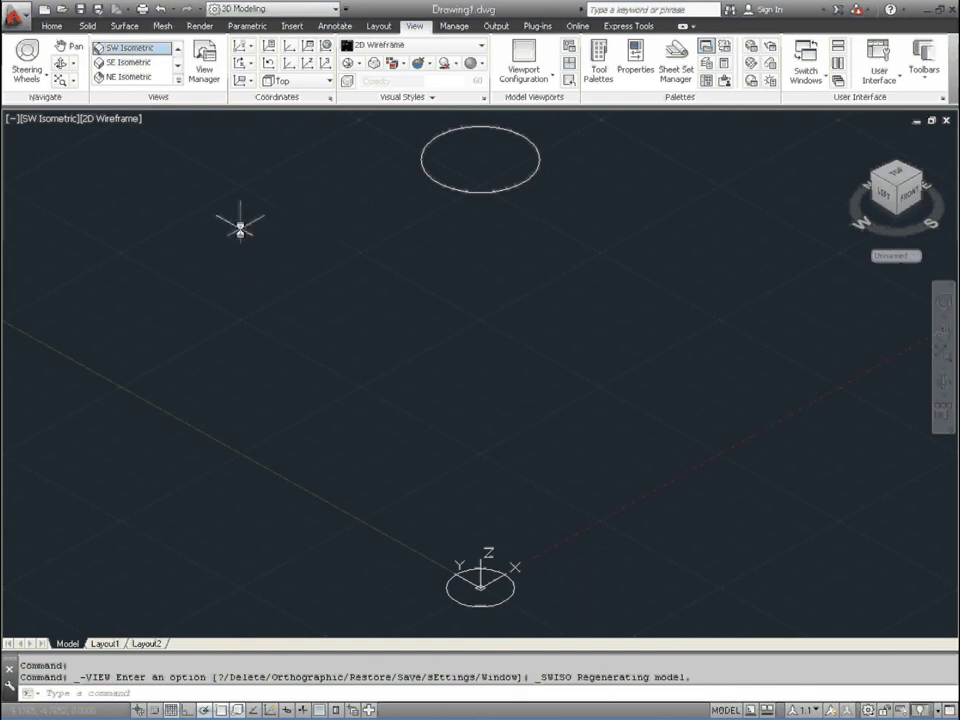
Draw a third circle of radius 1 centred at 0,0,20.
{"action": "left_click", "coordinate": [51, 26]}
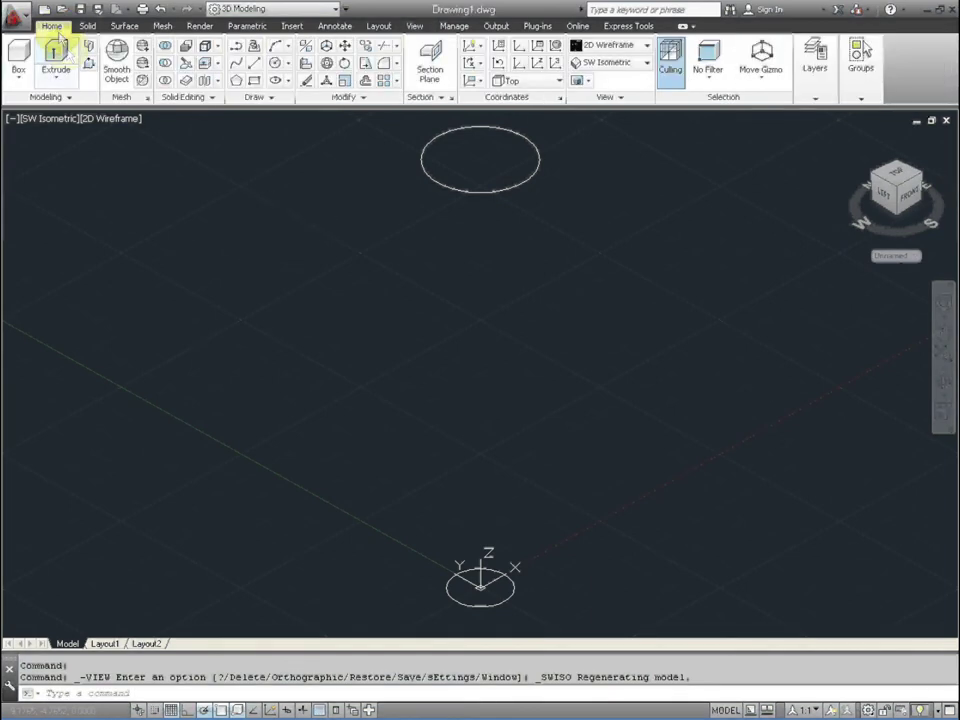
{"action": "left_click", "coordinate": [274, 66]}
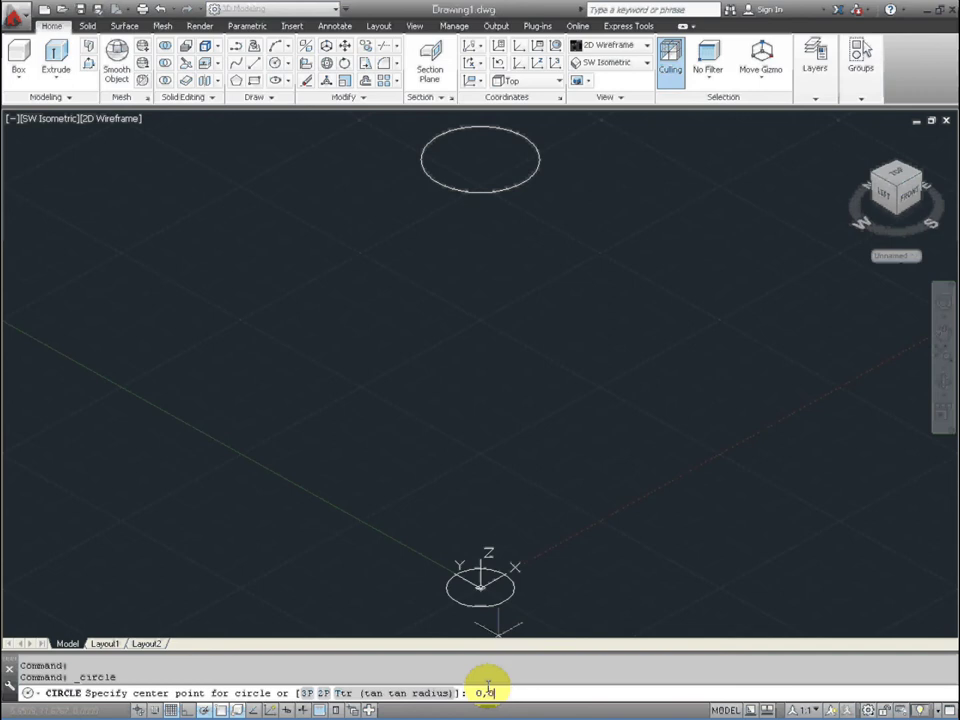
{"action": "type", "text": ","}
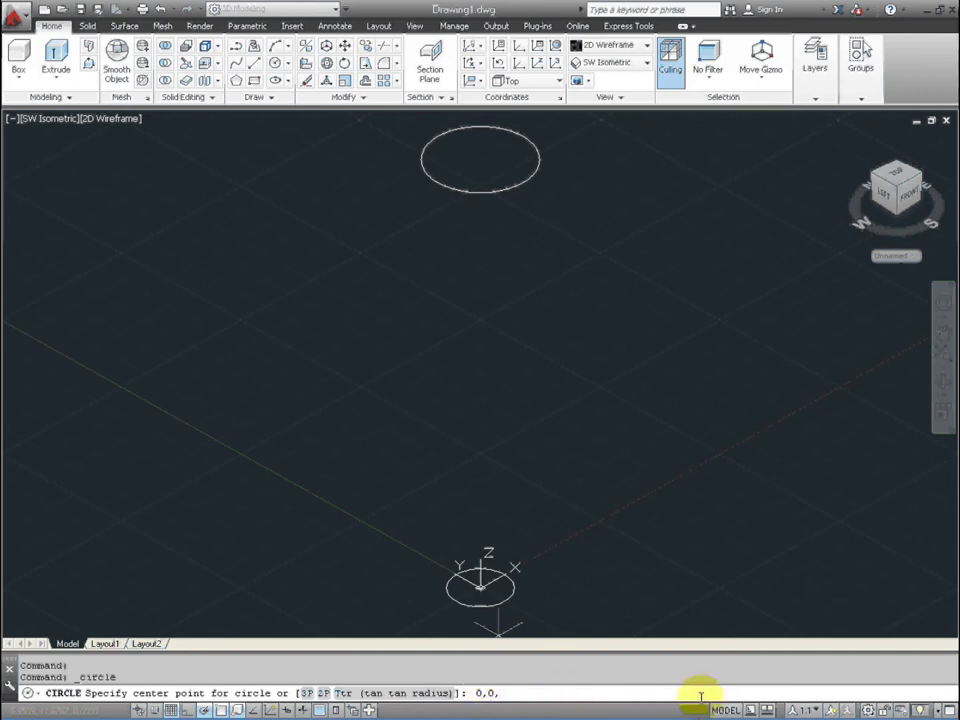
{"action": "type", "text": "20"}
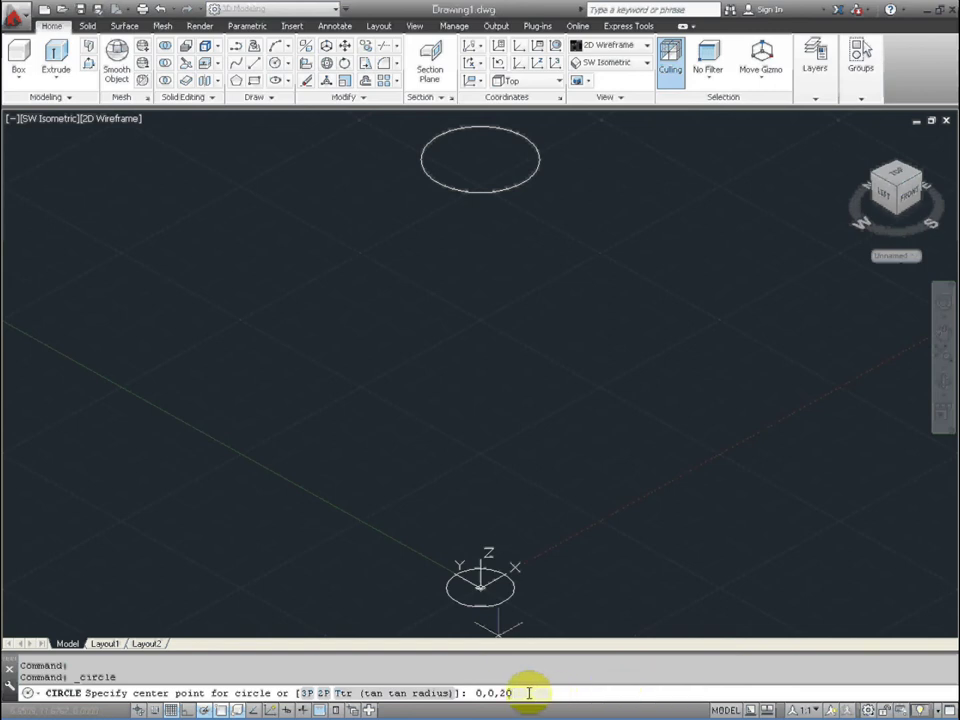
{"action": "key", "text": "Return"}
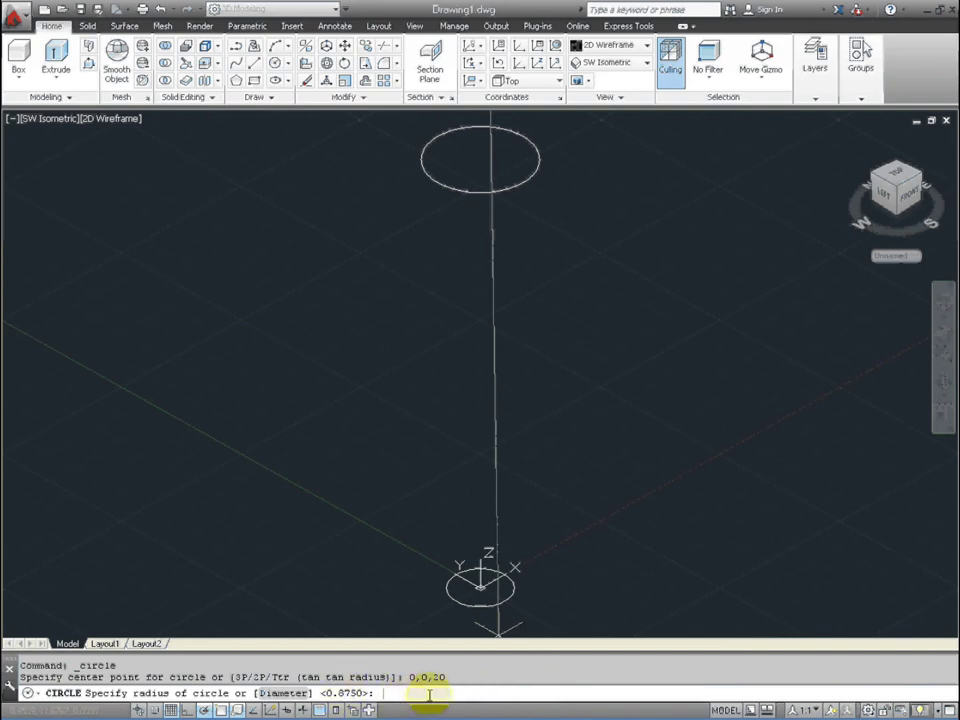
{"action": "type", "text": "1"}
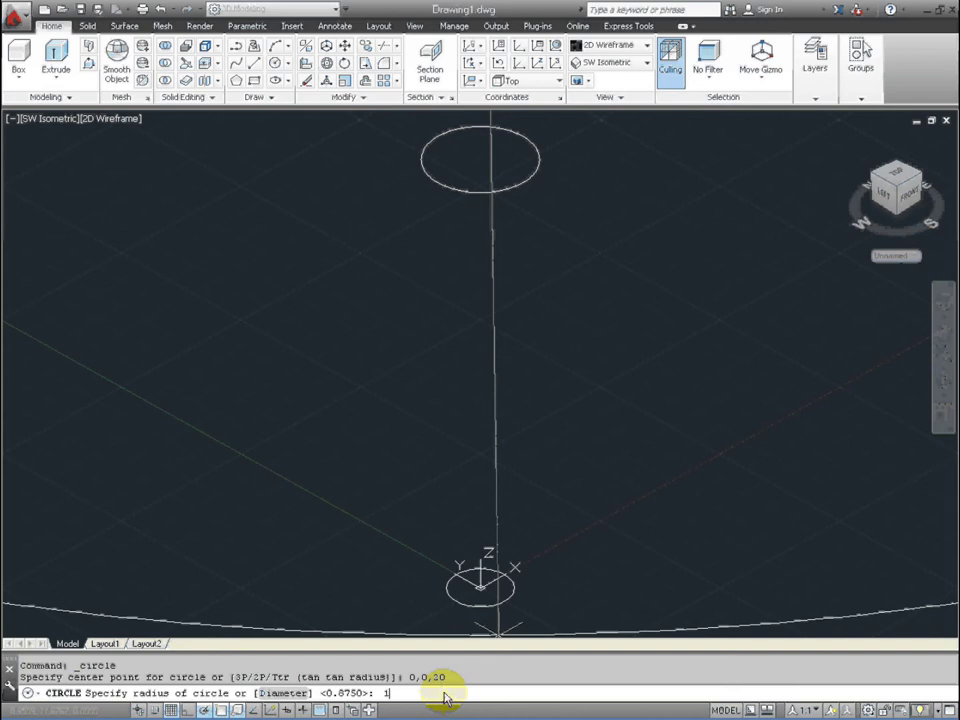
{"action": "key", "text": "Return"}
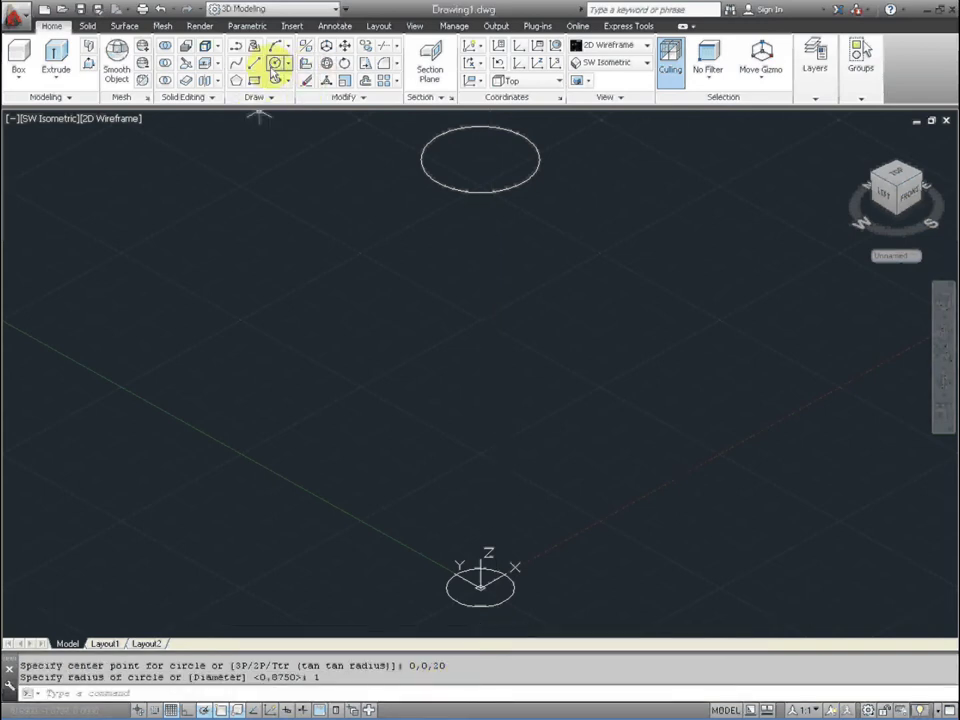
Reset to SW Isometric and orbit to look down on the three stacked circles.
{"action": "left_click", "coordinate": [63, 120]}
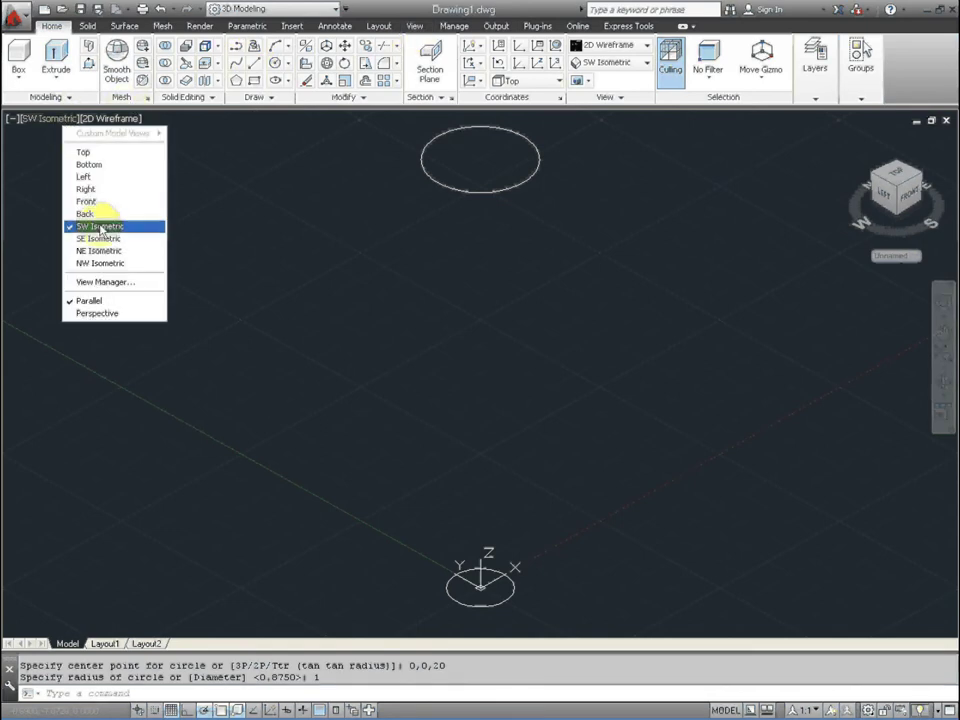
{"action": "left_click", "coordinate": [100, 224]}
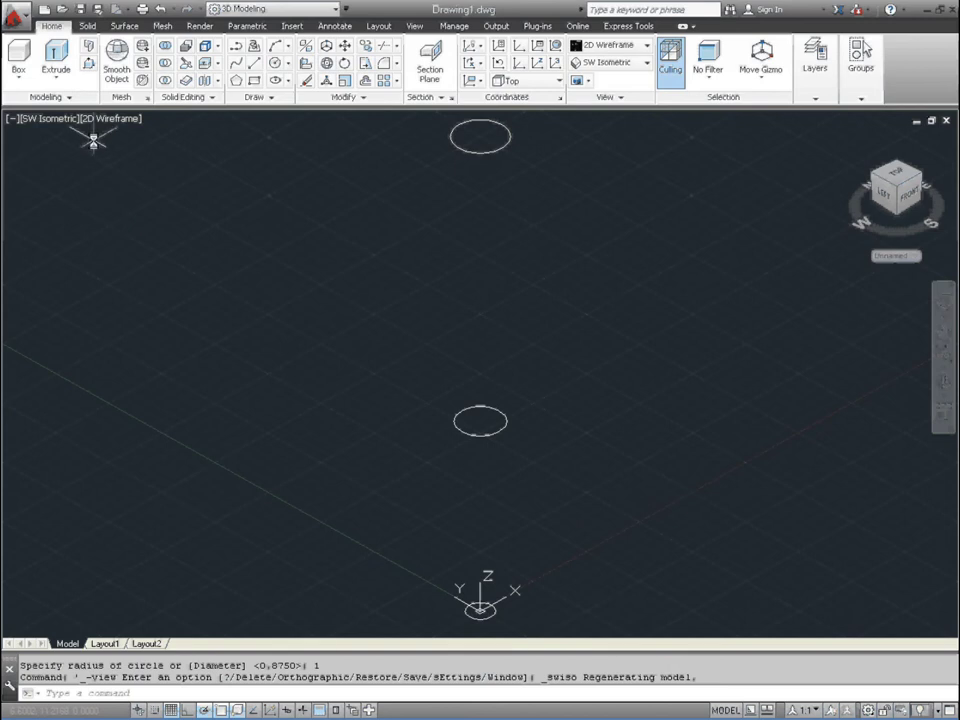
{"action": "left_click", "coordinate": [944, 383]}
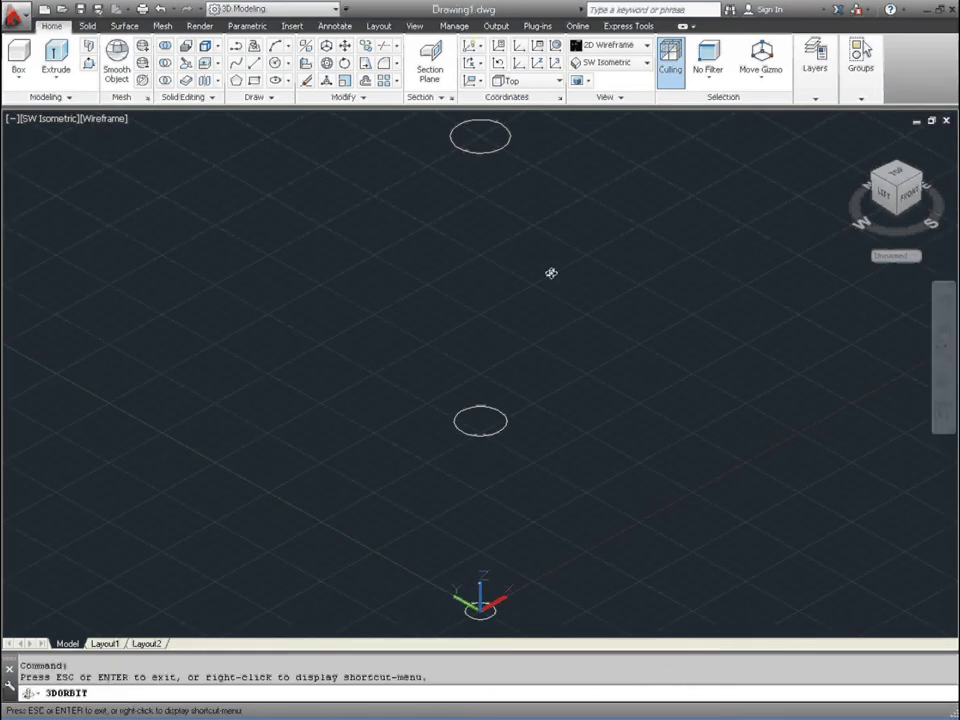
{"action": "left_click_drag", "start_coordinate": [551, 272], "coordinate": [500, 305]}
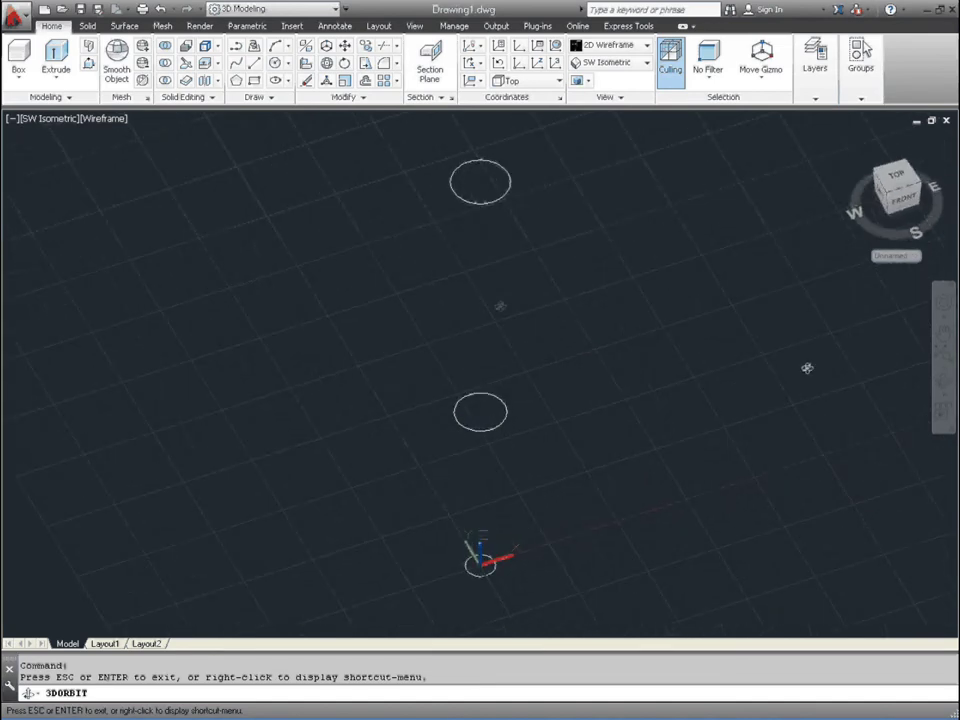
{"action": "left_click", "coordinate": [944, 390]}
{"action": "left_click", "coordinate": [884, 407]}
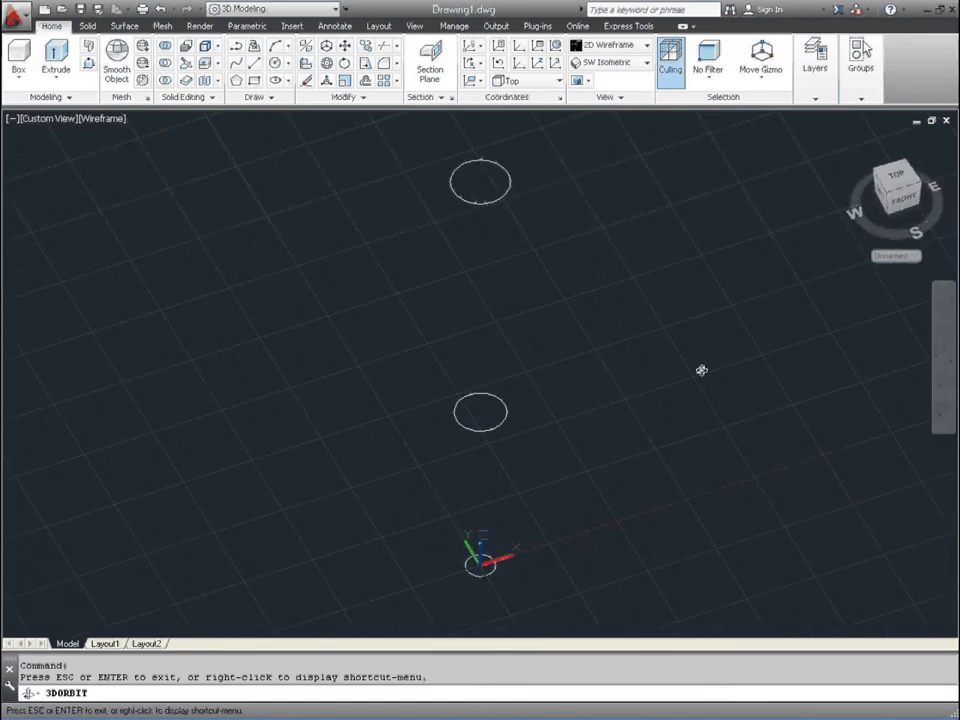
{"action": "right_click", "coordinate": [628, 318]}
{"action": "left_click", "coordinate": [641, 324]}
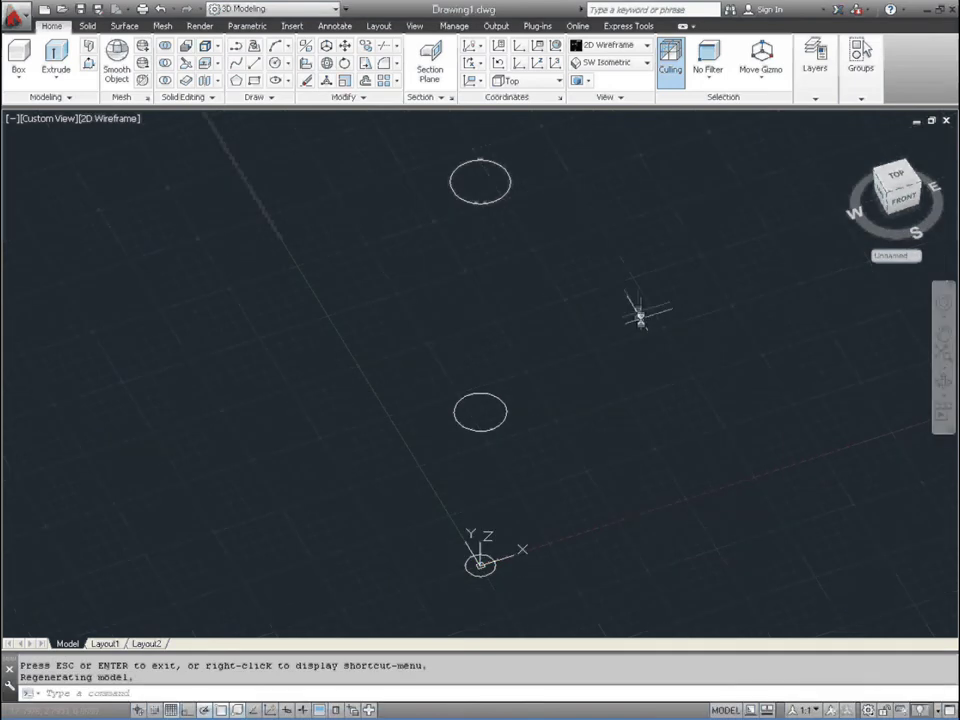
Loft the top, middle and bottom circles as cross sections only into a tapered shape.
{"action": "left_click", "coordinate": [57, 79]}
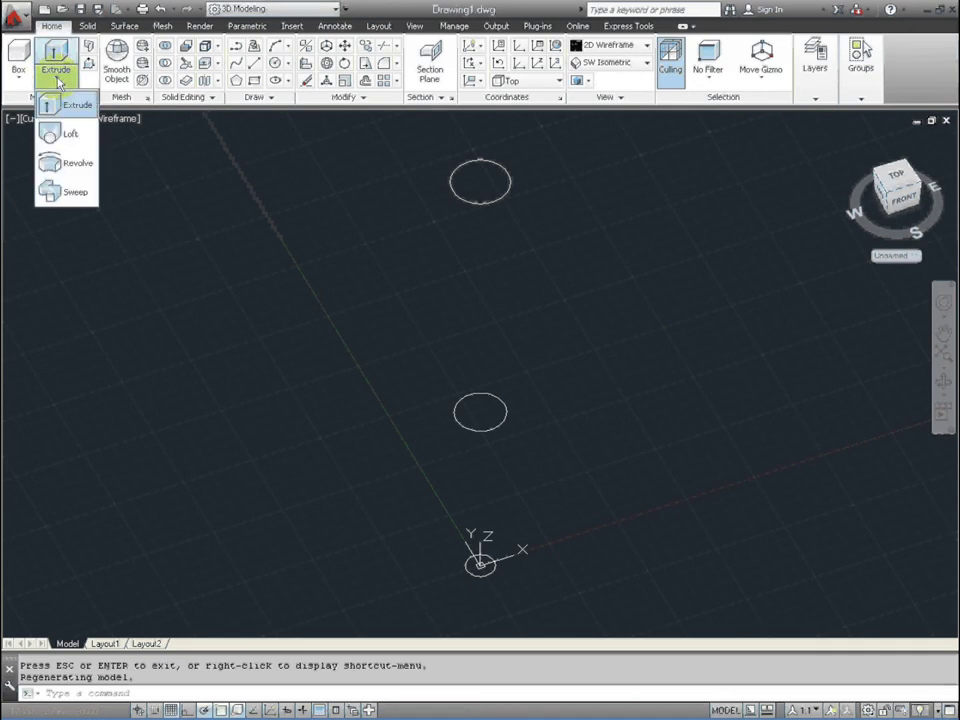
{"action": "left_click", "coordinate": [66, 134]}
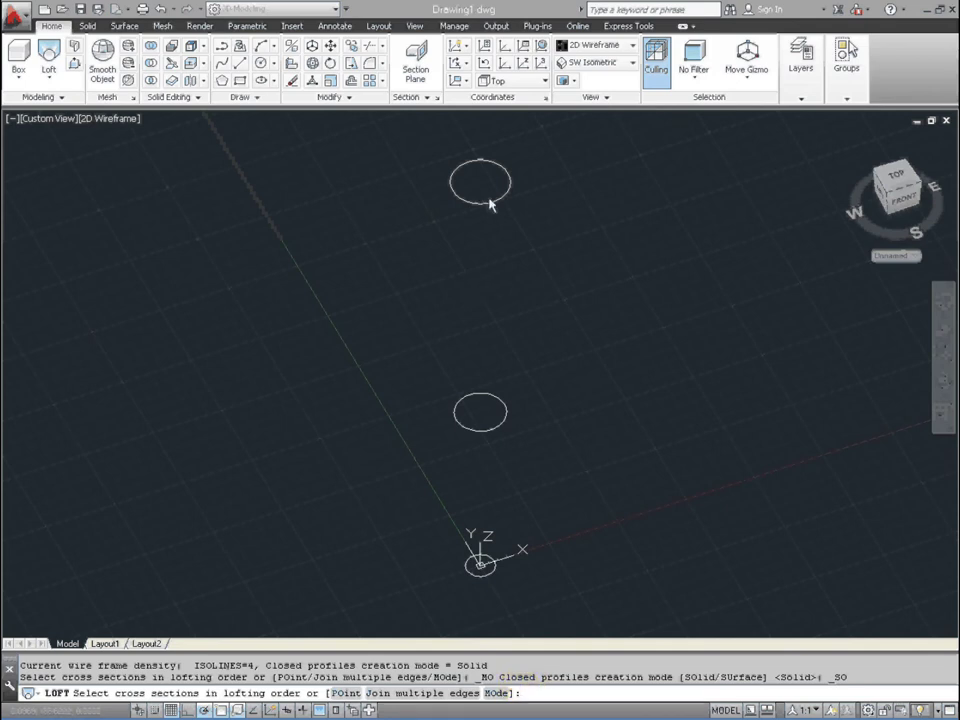
{"action": "left_click", "coordinate": [486, 202]}
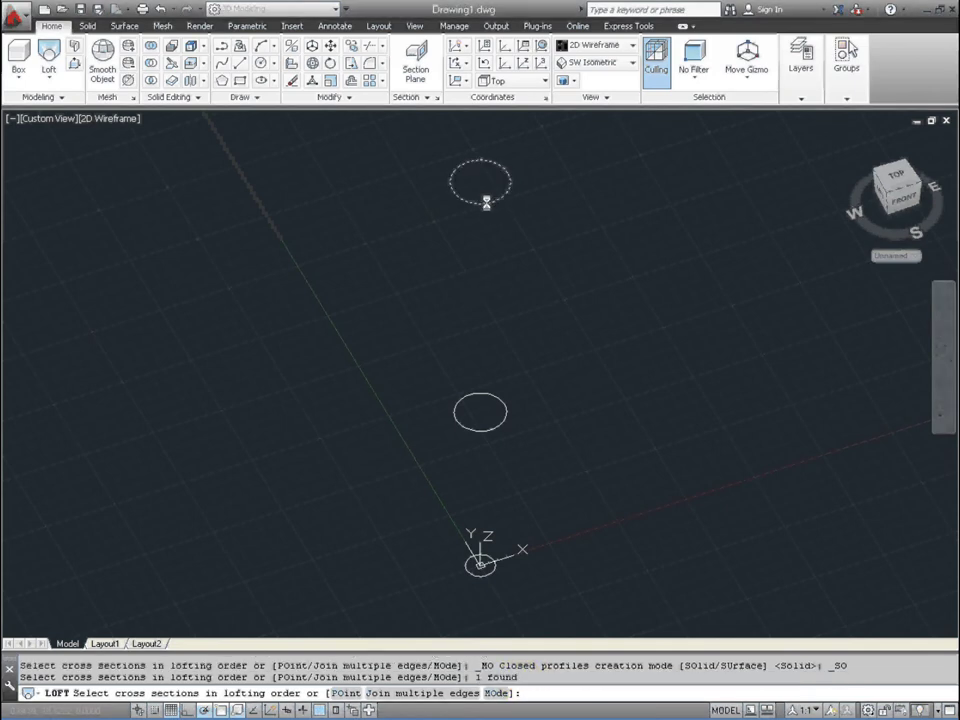
{"action": "left_click", "coordinate": [507, 413]}
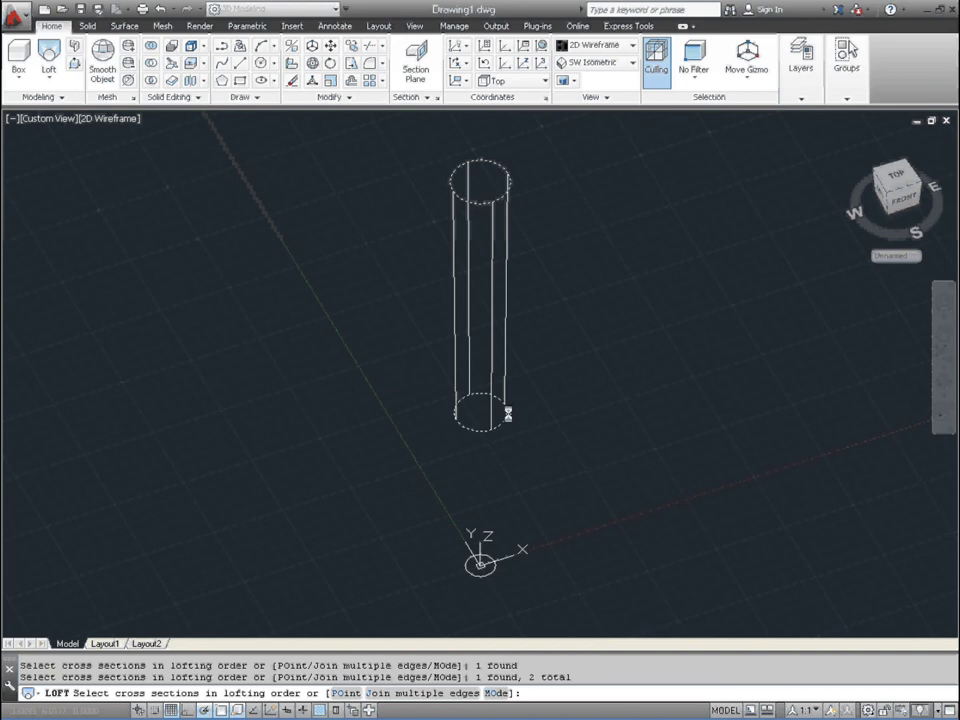
{"action": "left_click", "coordinate": [490, 566]}
{"action": "right_click", "coordinate": [494, 572]}
{"action": "left_click", "coordinate": [505, 580]}
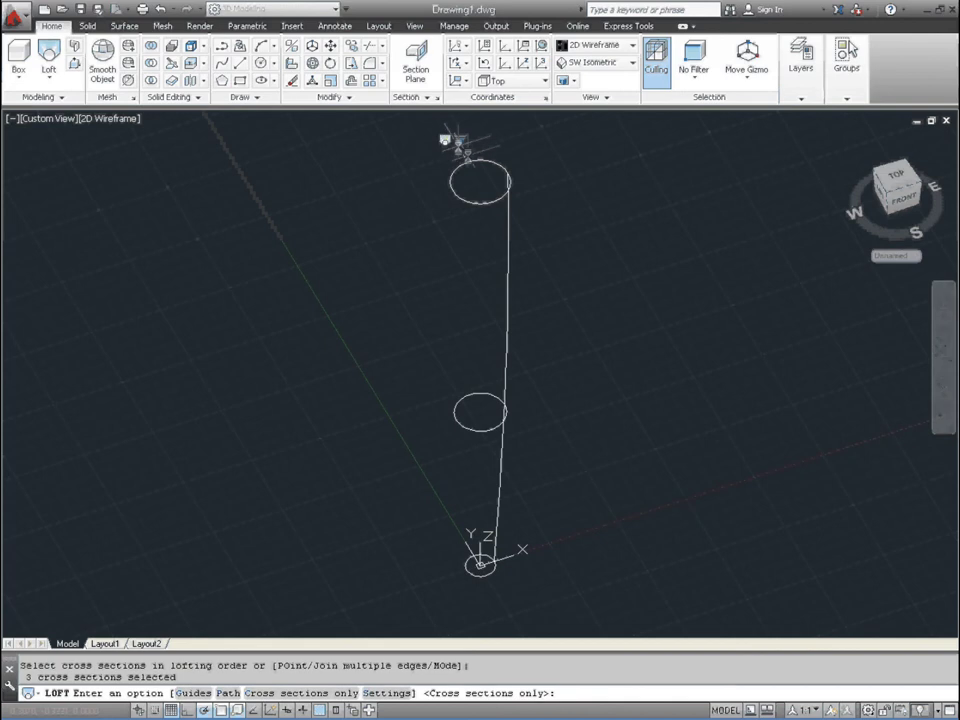
{"action": "right_click", "coordinate": [470, 159]}
{"action": "left_click", "coordinate": [496, 167]}
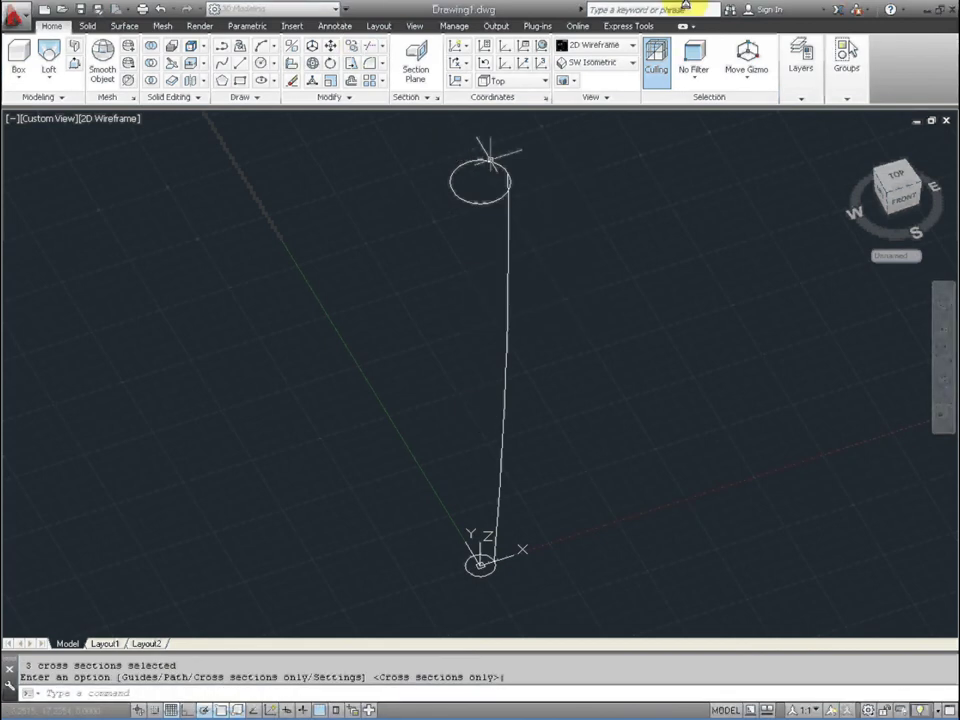
Shade the tapered leg in the Conceptual visual style, orbit around it, then set SW Isometric.
{"action": "left_click", "coordinate": [420, 30]}
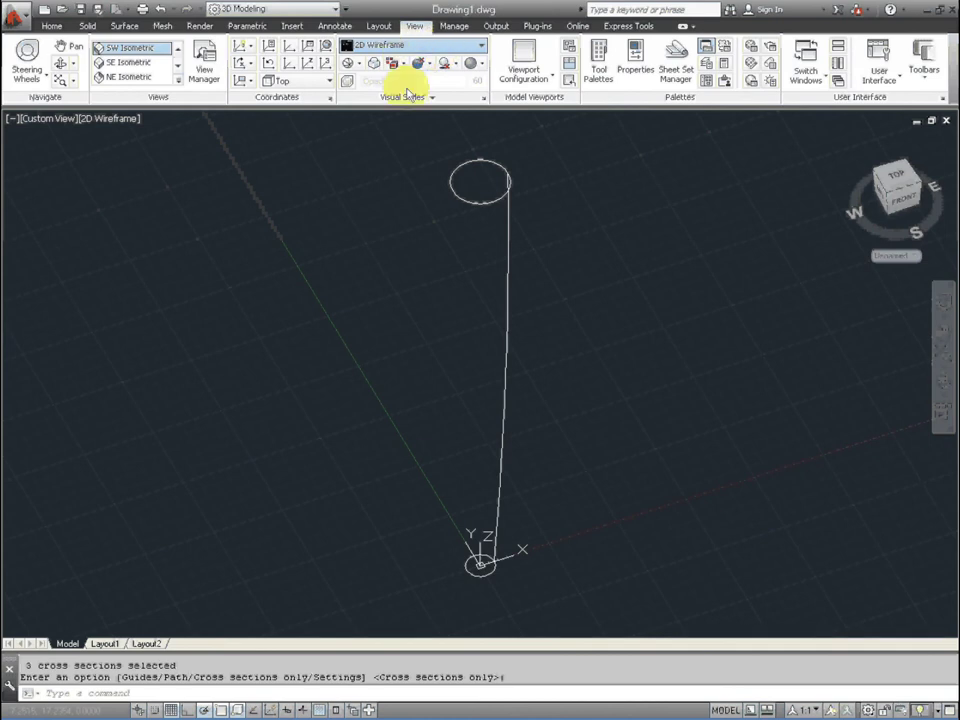
{"action": "left_click", "coordinate": [427, 76]}
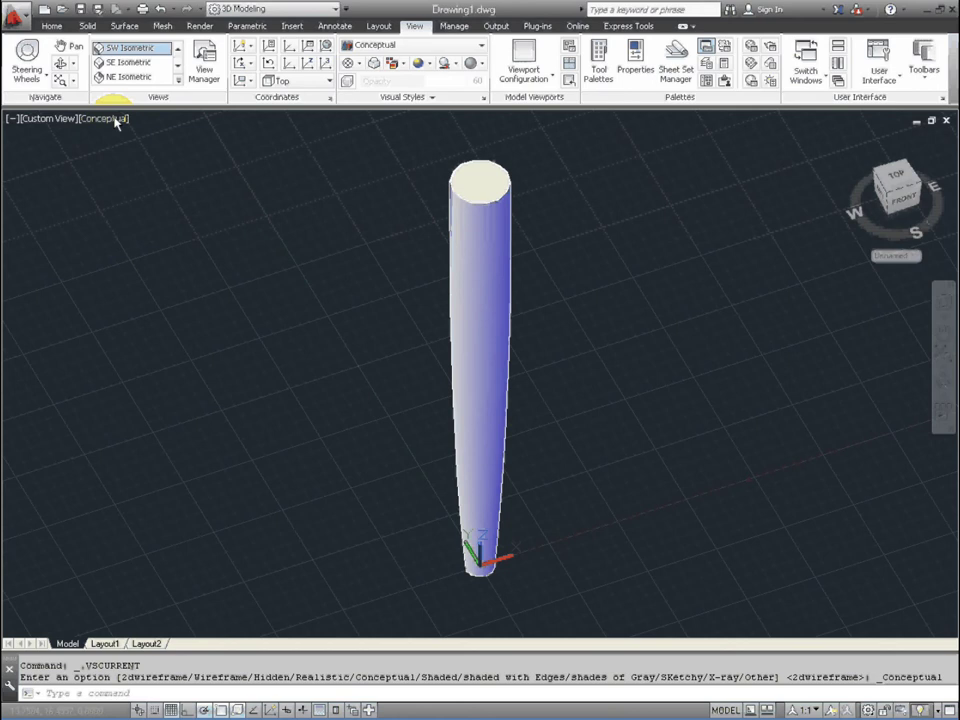
{"action": "left_click", "coordinate": [61, 78]}
{"action": "left_click_drag", "start_coordinate": [358, 360], "coordinate": [348, 223]}
{"action": "left_click_drag", "start_coordinate": [424, 274], "coordinate": [793, 198]}
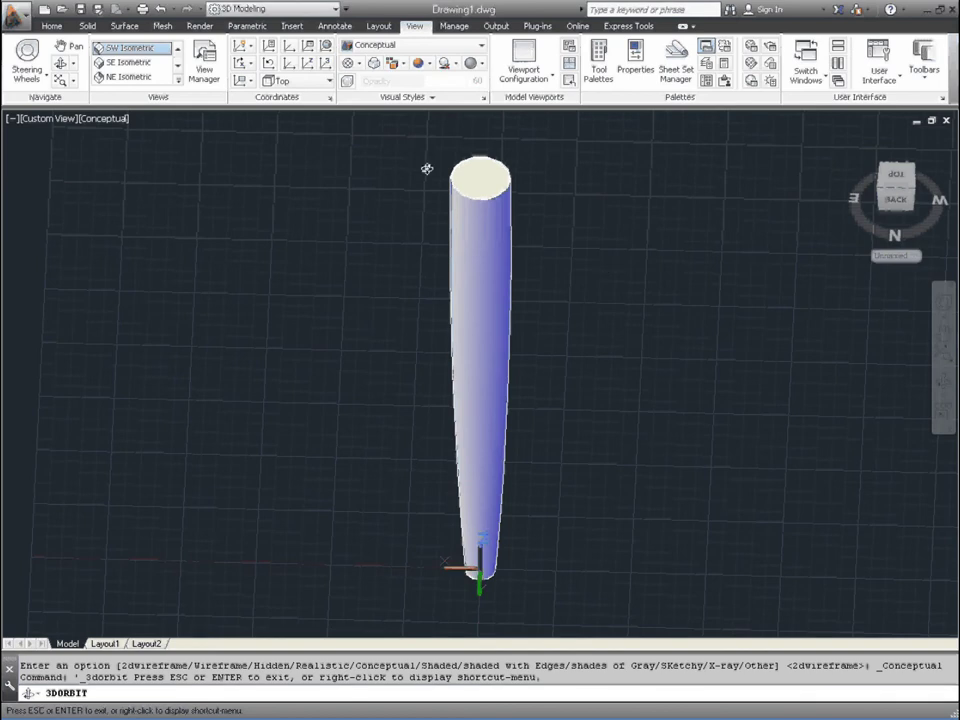
{"action": "left_click", "coordinate": [113, 50]}
{"action": "left_click", "coordinate": [113, 50]}
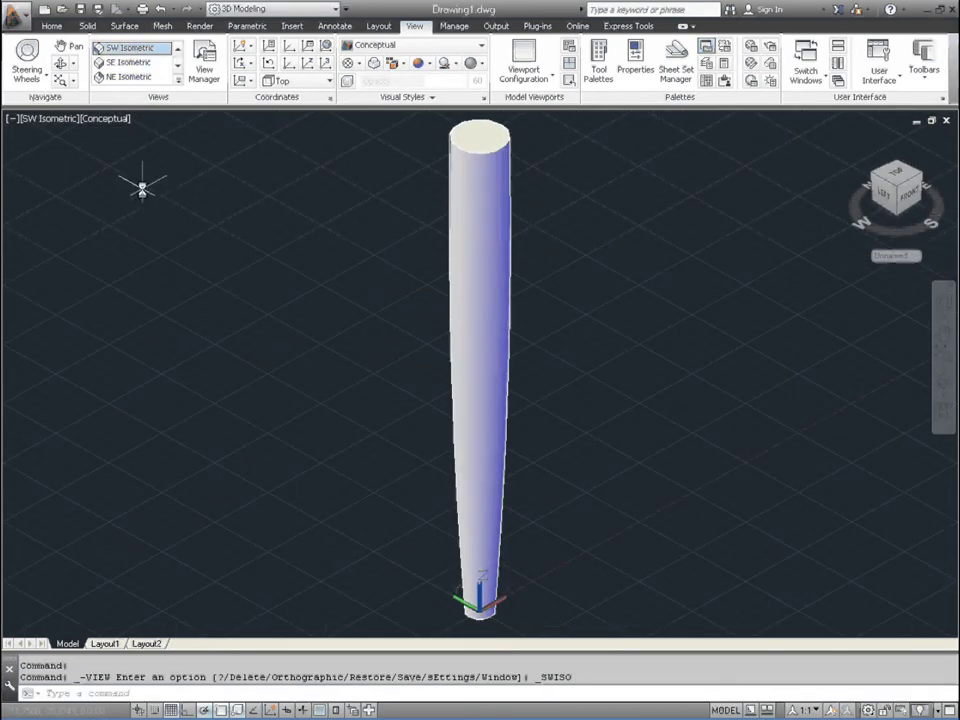
{"action": "left_click", "coordinate": [51, 28]}
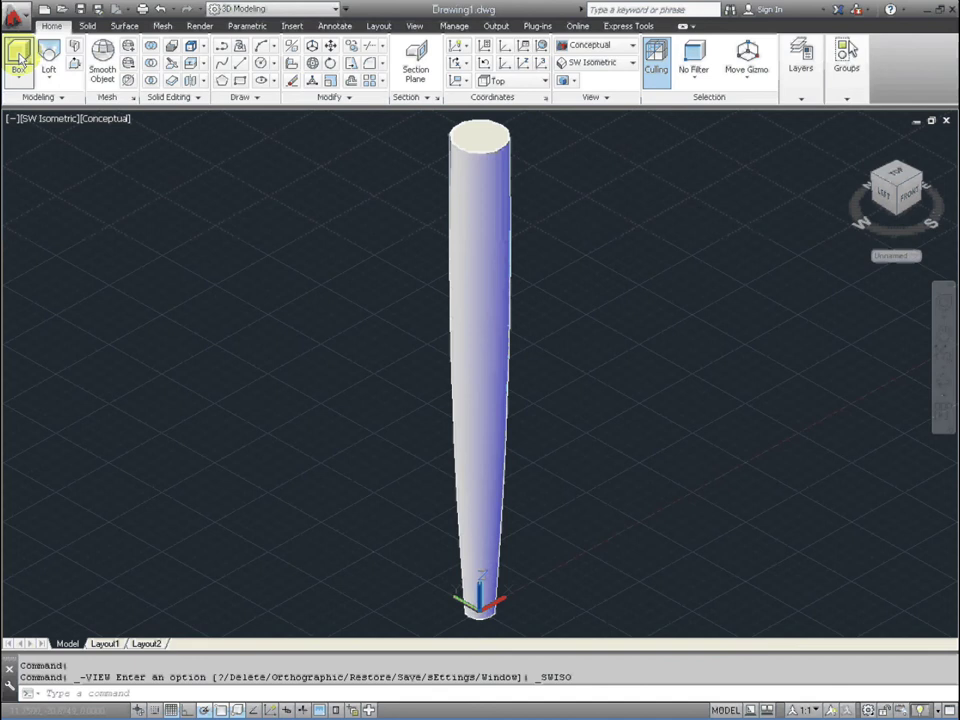
Draw a box on top of the leg from 1,1,20 to -1,-1,20, 6.5 units tall.
{"action": "left_click", "coordinate": [19, 58]}
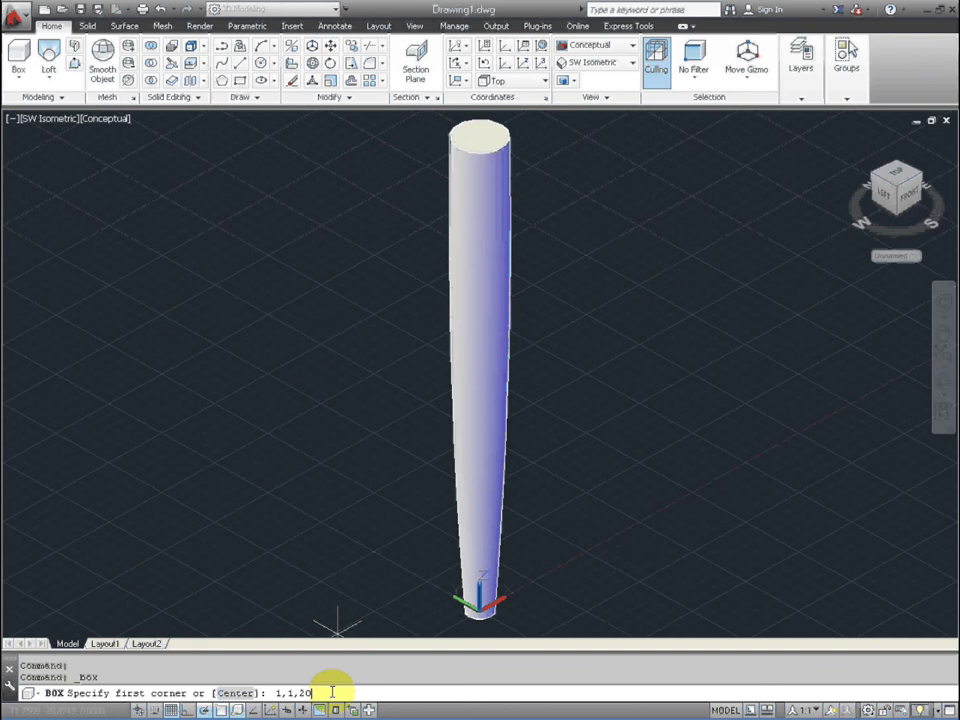
{"action": "key", "text": "Return"}
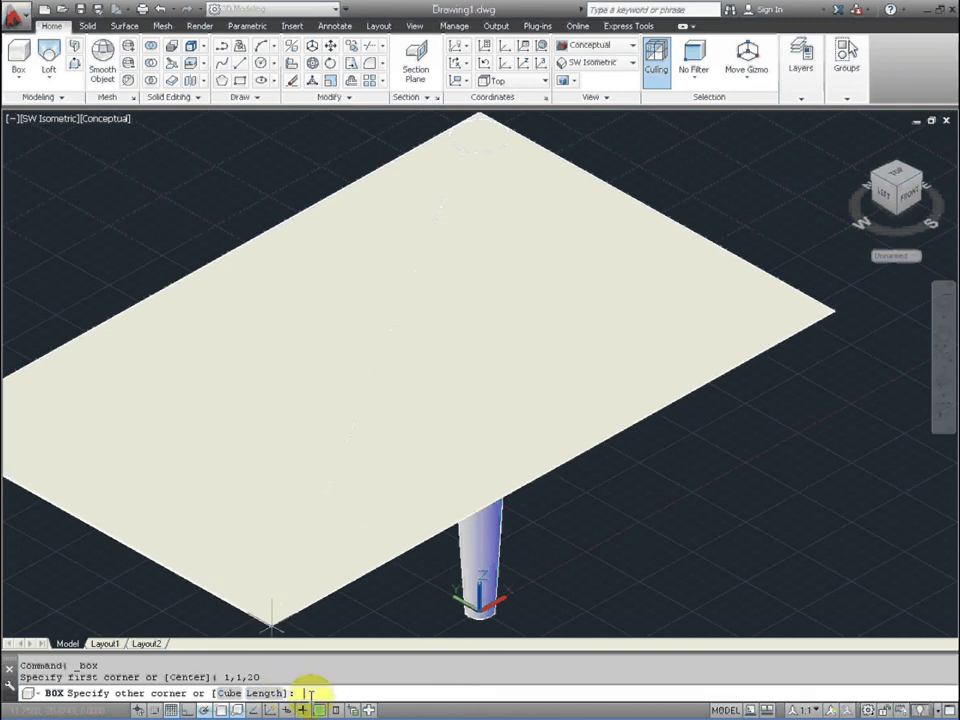
{"action": "type", "text": "-1"}
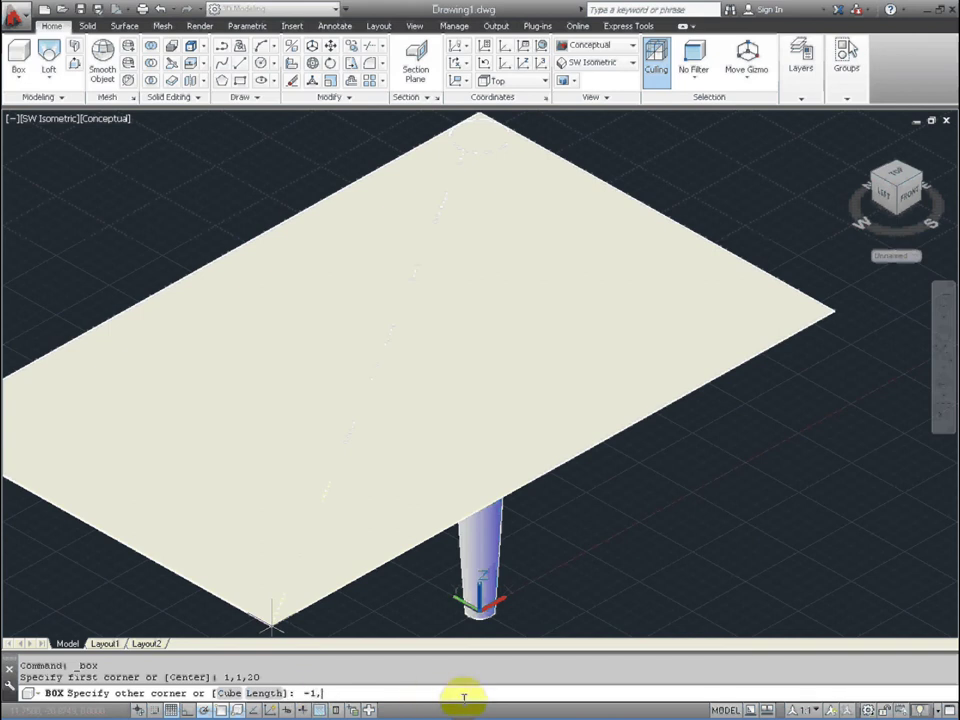
{"action": "type", "text": ",-1,20"}
{"action": "key", "text": "Return"}
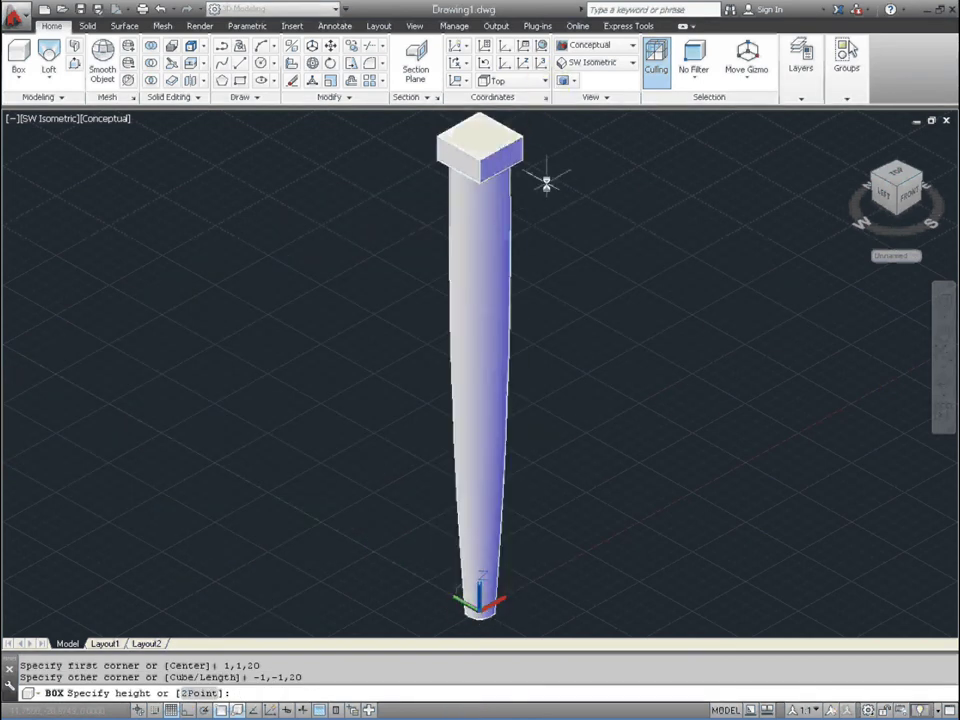
{"action": "scroll", "coordinate": [546, 184], "scroll_direction": "down", "scroll_amount": 2}
{"action": "scroll", "coordinate": [546, 184], "scroll_direction": "up", "scroll_amount": 2}
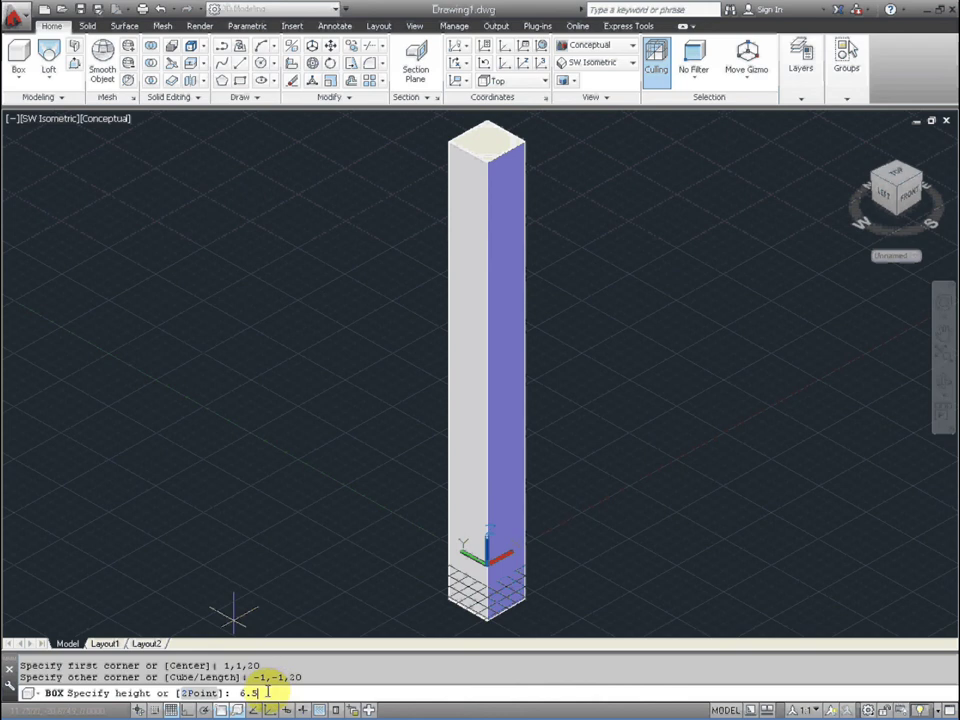
{"action": "key", "text": "Return"}
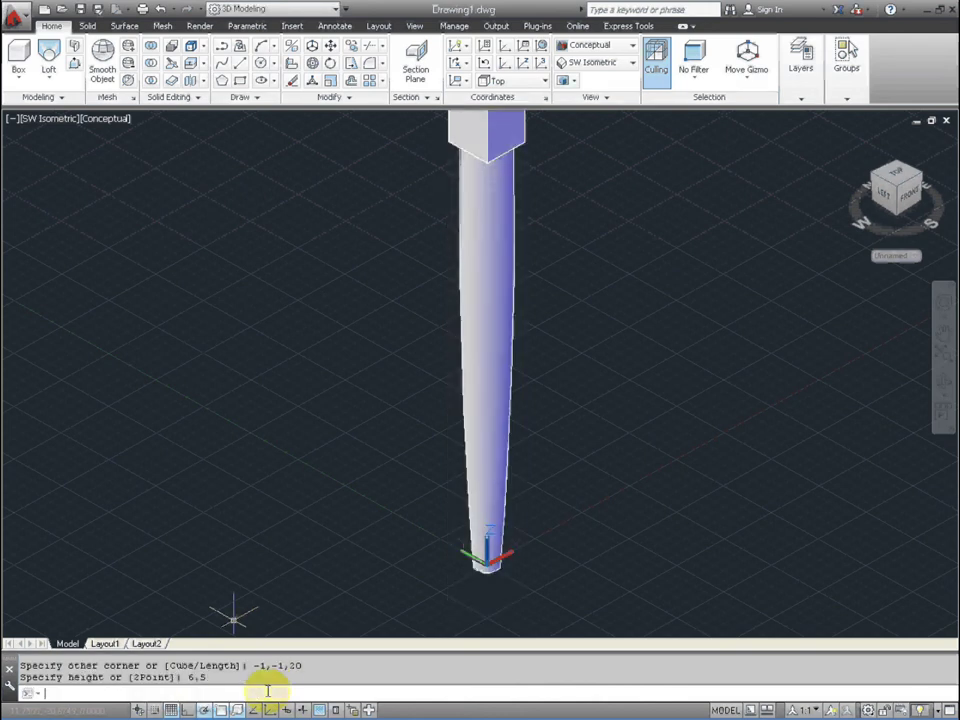
{"action": "left_click", "coordinate": [69, 118]}
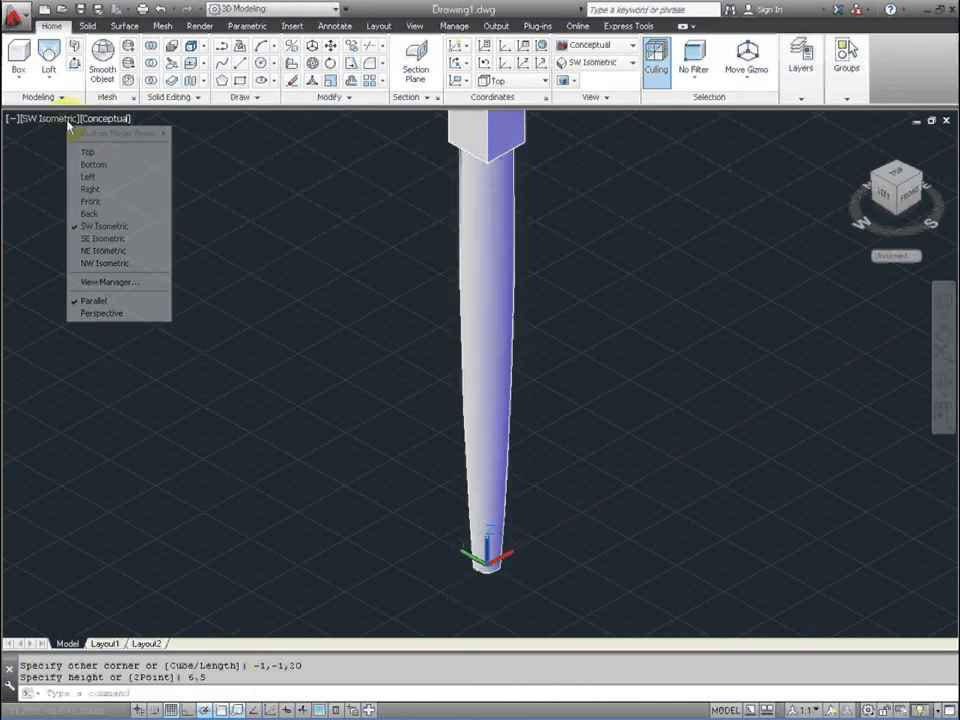
{"action": "left_click", "coordinate": [88, 226]}
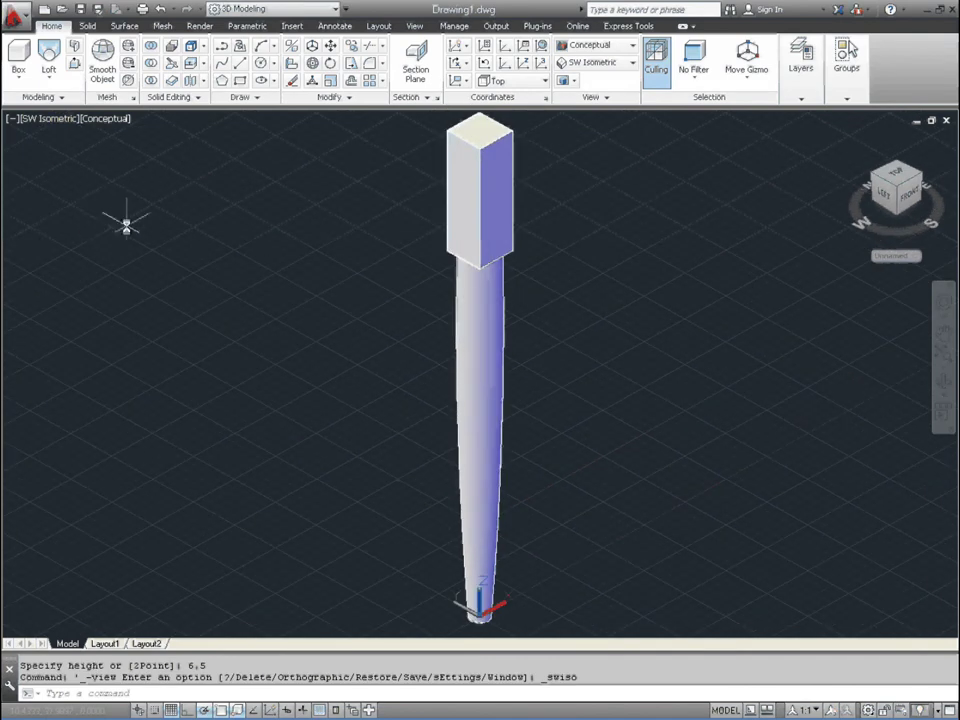
{"action": "left_click", "coordinate": [943, 385]}
{"action": "left_click_drag", "start_coordinate": [526, 311], "coordinate": [379, 350]}
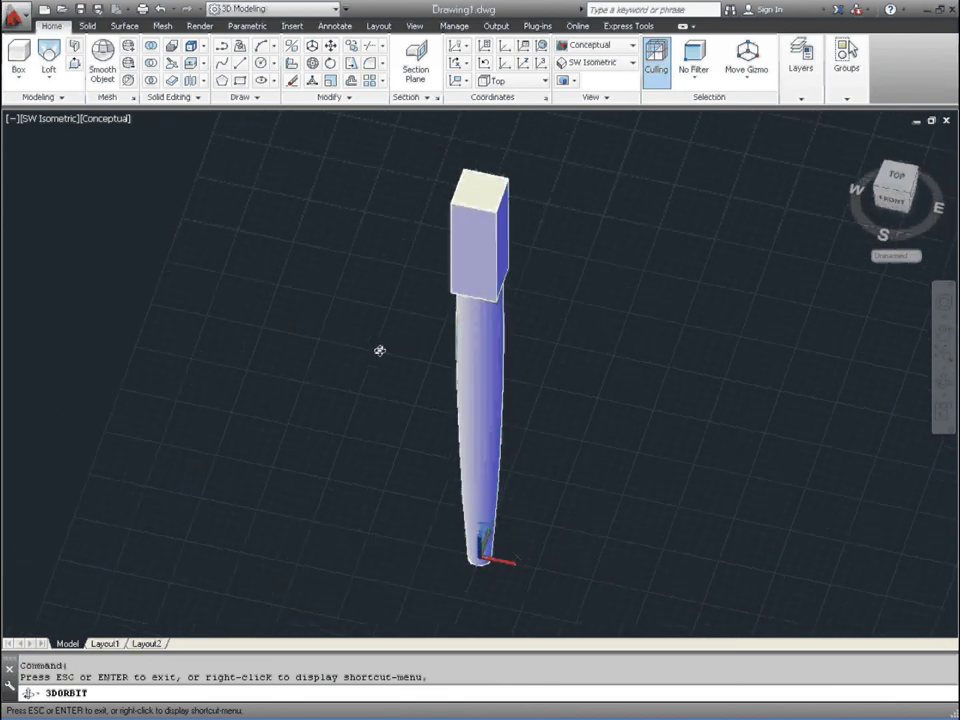
{"action": "right_click", "coordinate": [49, 120]}
{"action": "left_click", "coordinate": [66, 128]}
{"action": "left_click", "coordinate": [52, 119]}
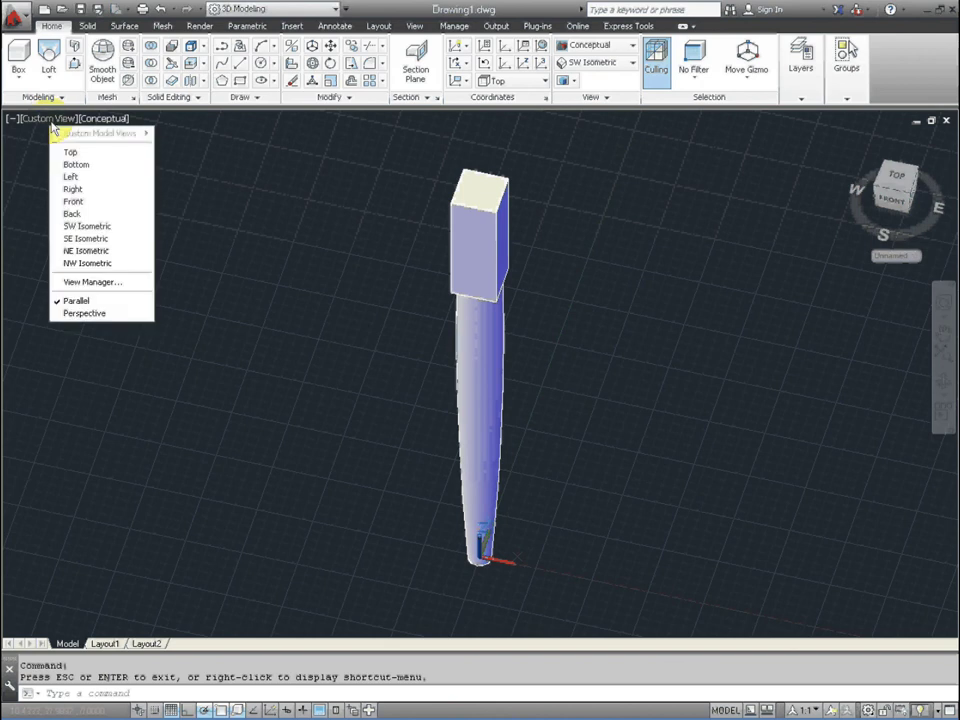
{"action": "left_click", "coordinate": [75, 201]}
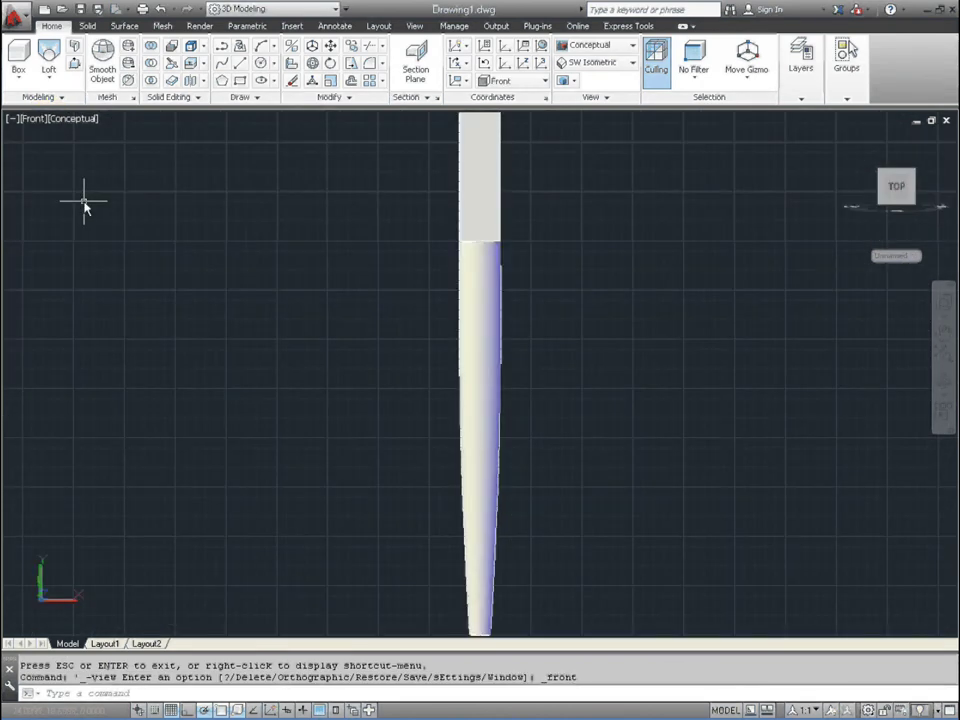
{"action": "left_click", "coordinate": [943, 385]}
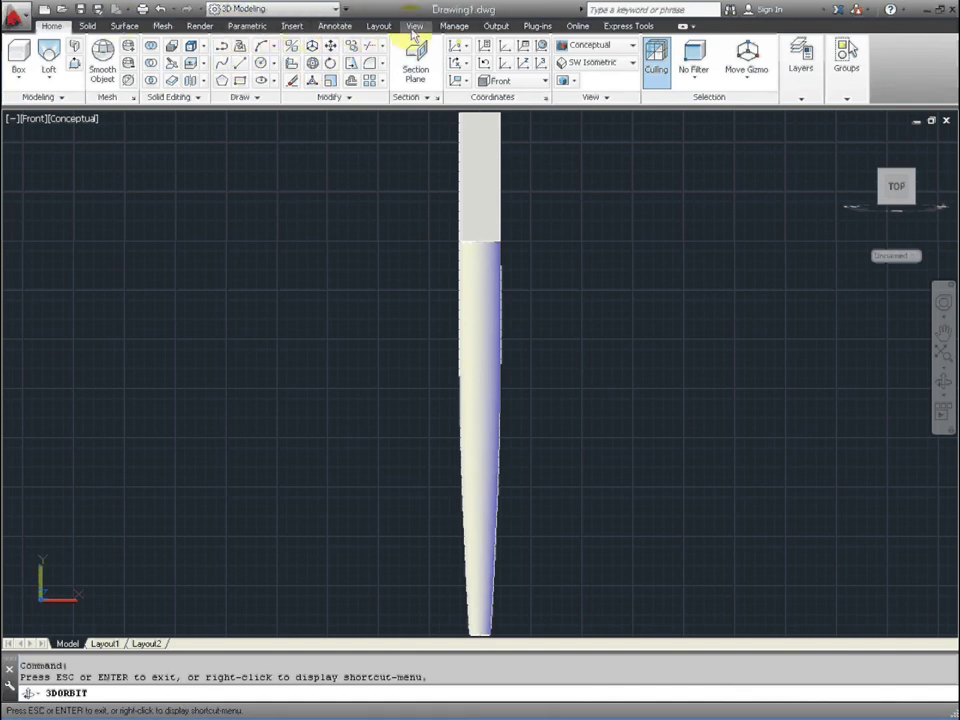
{"action": "left_click", "coordinate": [416, 26]}
{"action": "left_click", "coordinate": [70, 63]}
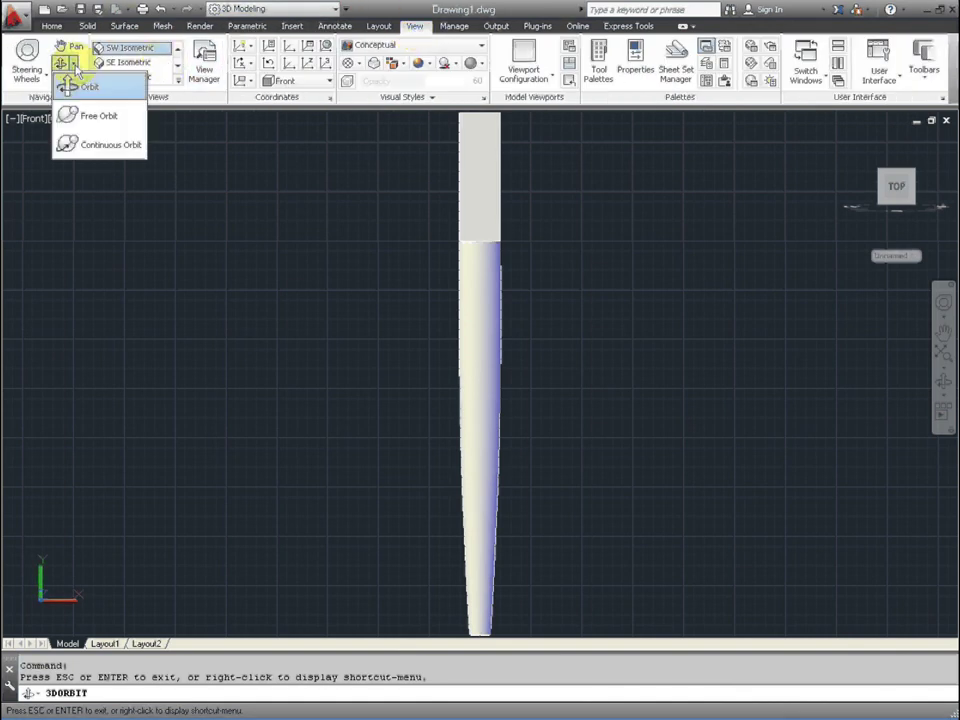
{"action": "left_click", "coordinate": [112, 145]}
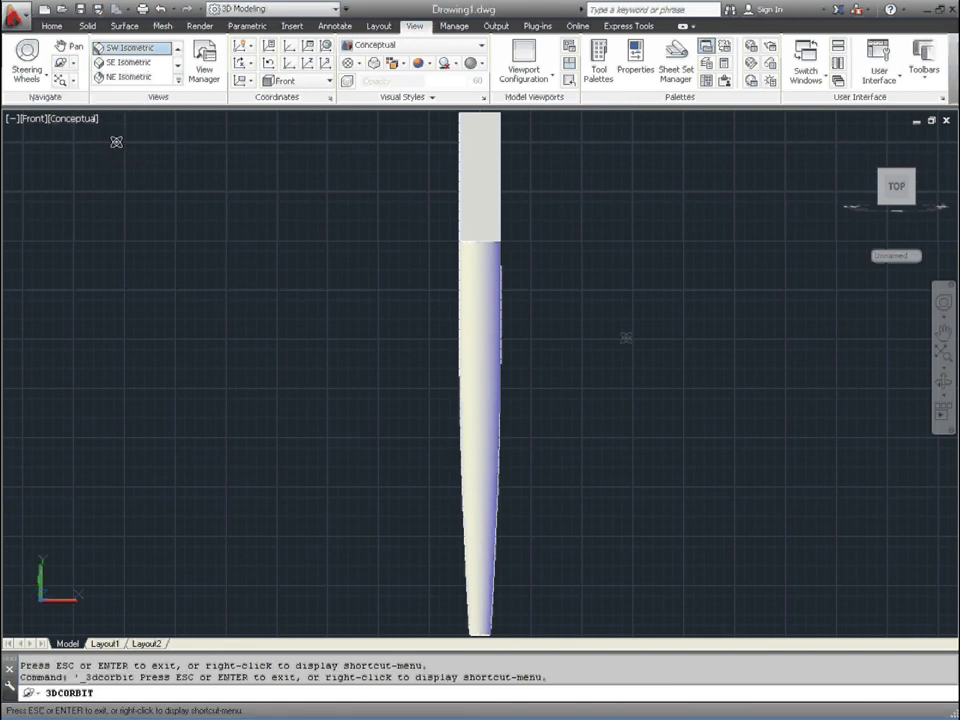
{"action": "left_click_drag", "start_coordinate": [620, 352], "coordinate": [709, 373]}
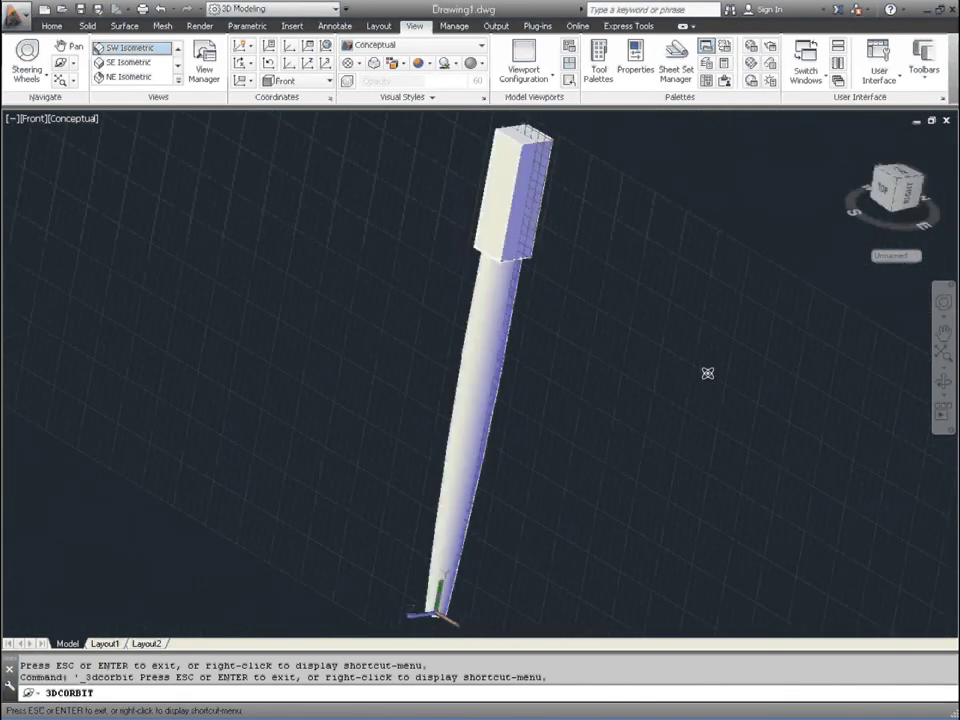
{"action": "right_click", "coordinate": [720, 370]}
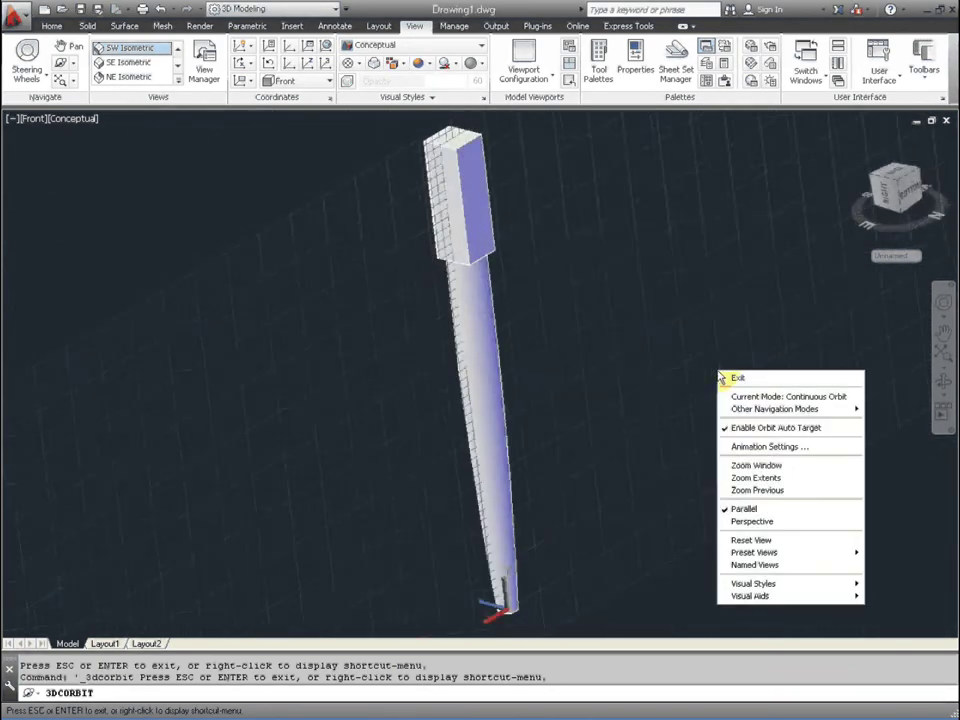
{"action": "left_click", "coordinate": [732, 376]}
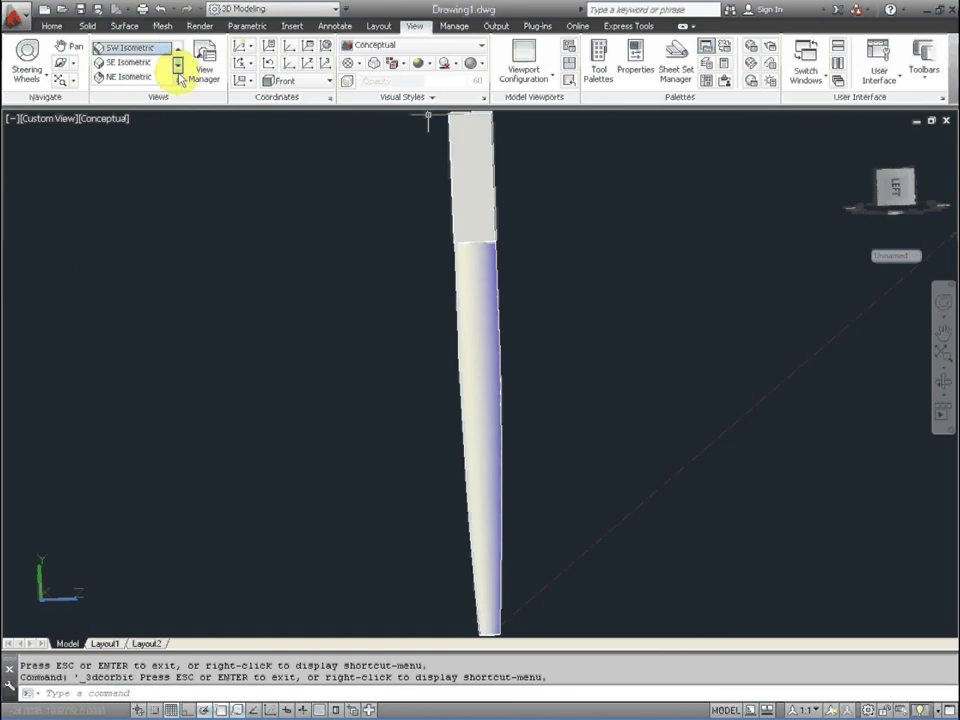
{"action": "left_click", "coordinate": [50, 119]}
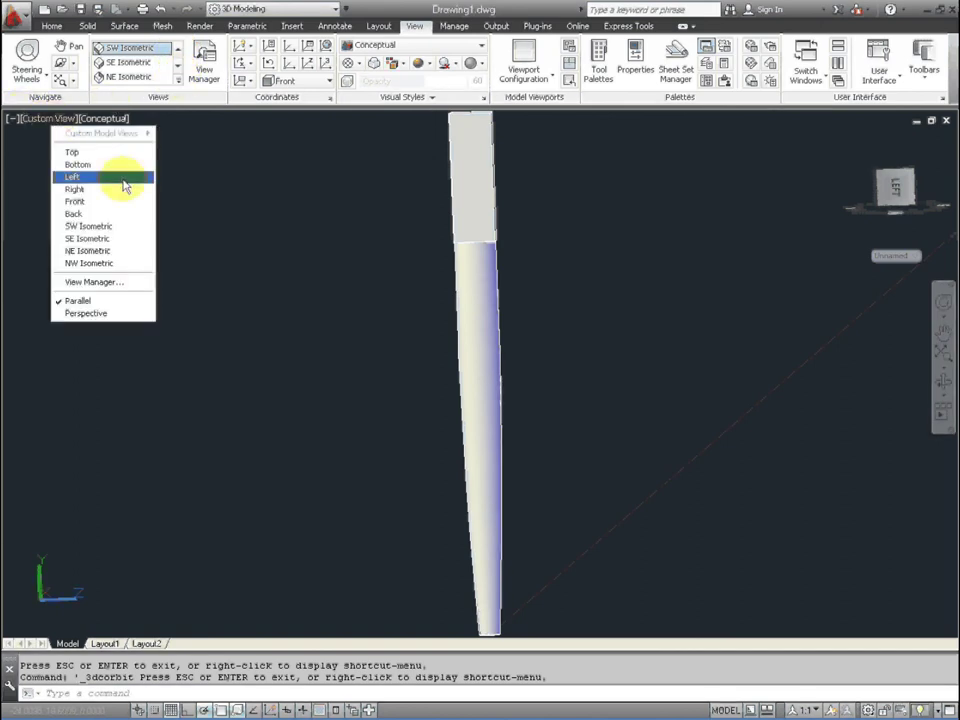
{"action": "left_click", "coordinate": [129, 230]}
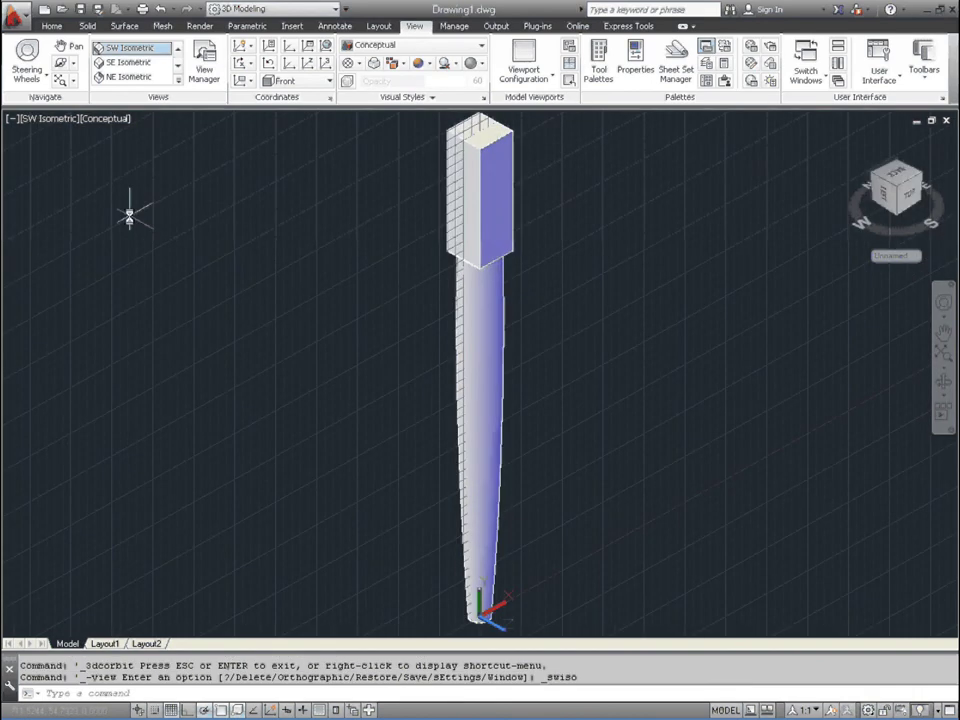